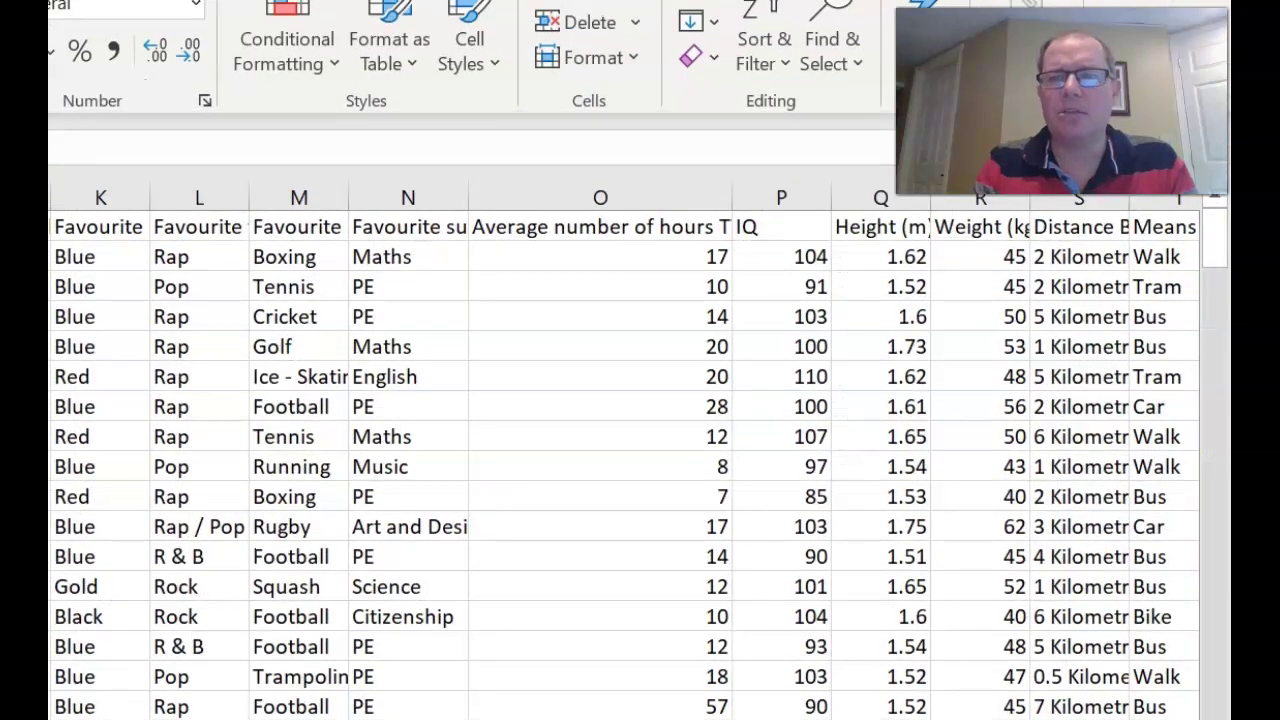
Review the headings of the numeric columns for hours of TV, IQ, height and weight
{"action": "key", "text": "Right"}
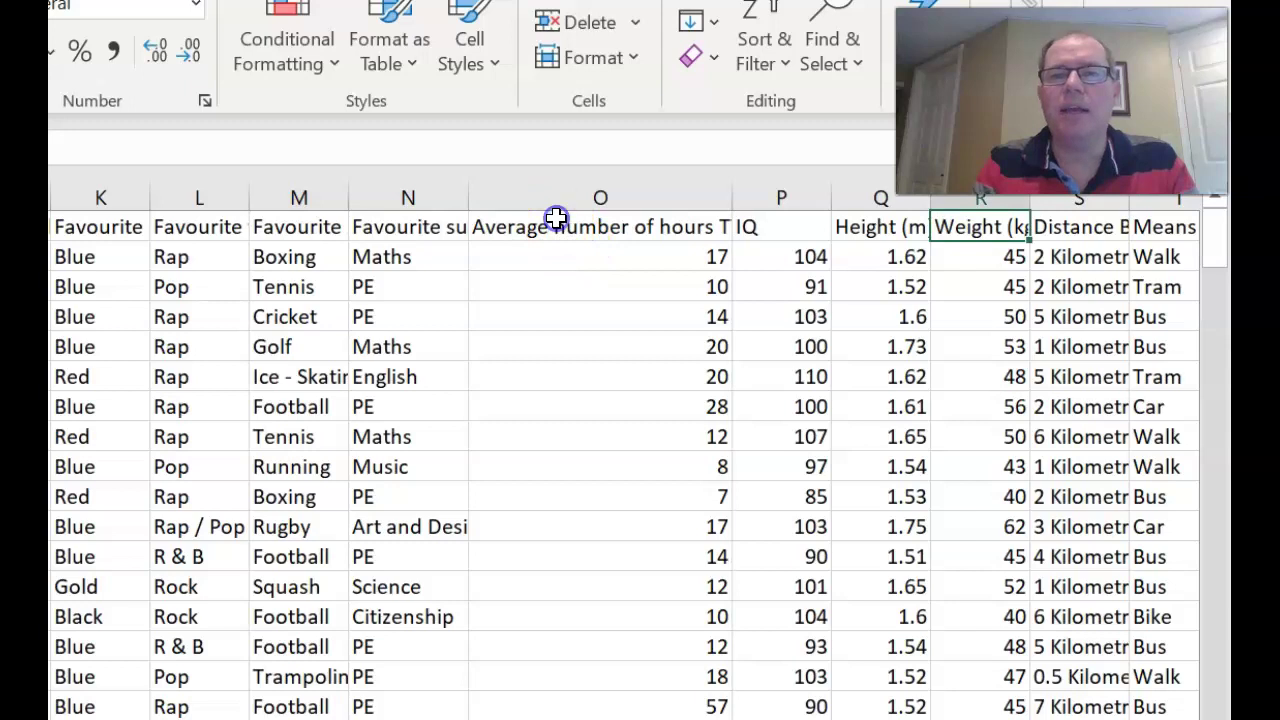
{"action": "left_click", "coordinate": [556, 222]}
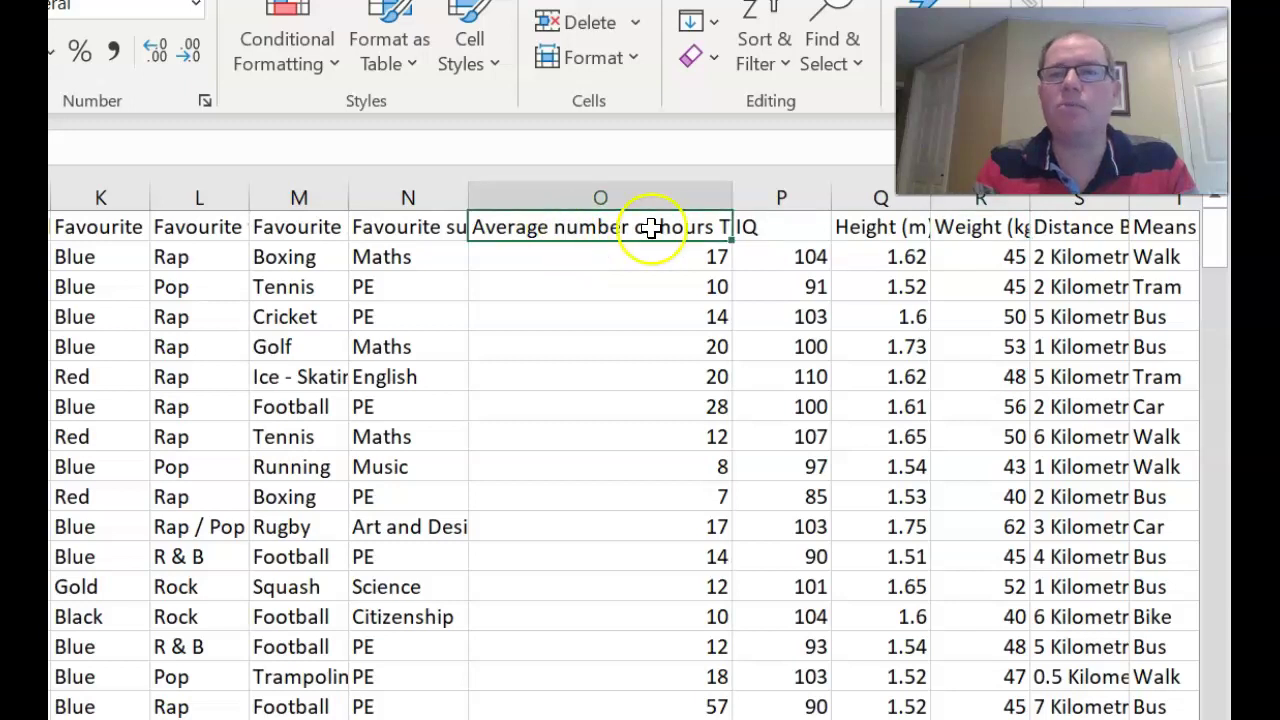
{"action": "left_click", "coordinate": [770, 226]}
{"action": "left_click", "coordinate": [868, 226]}
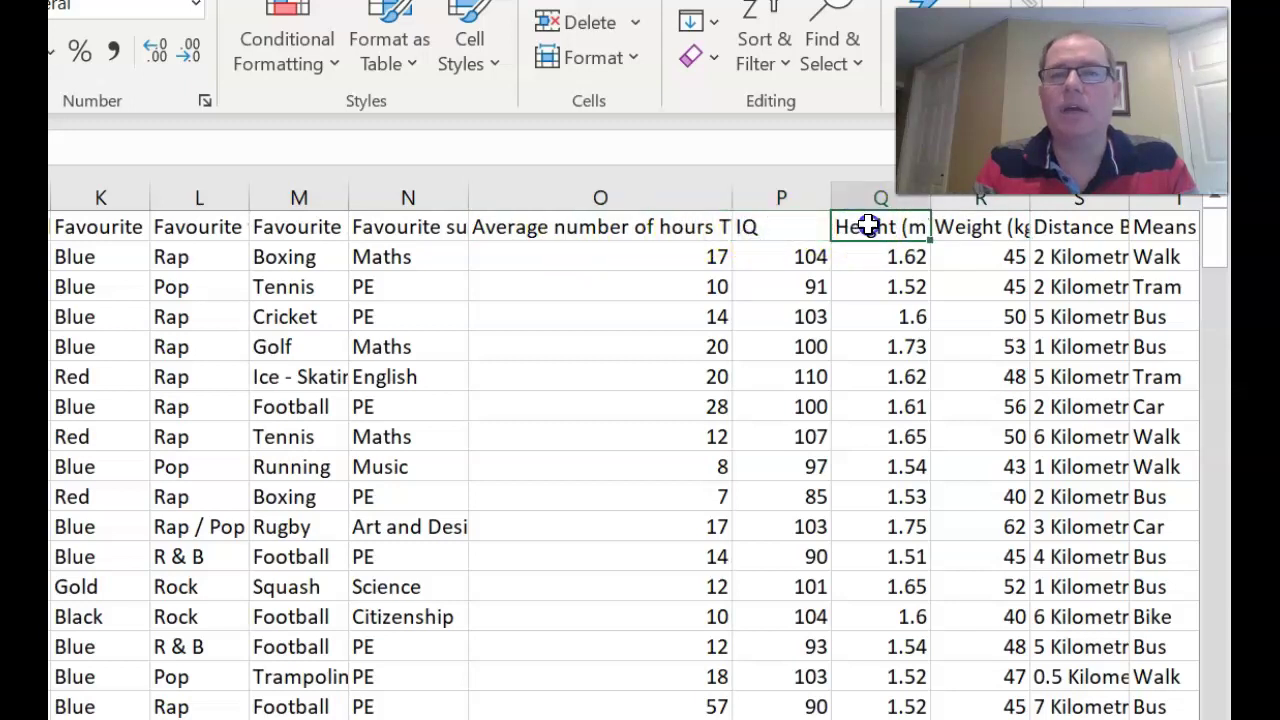
{"action": "left_click", "coordinate": [982, 232]}
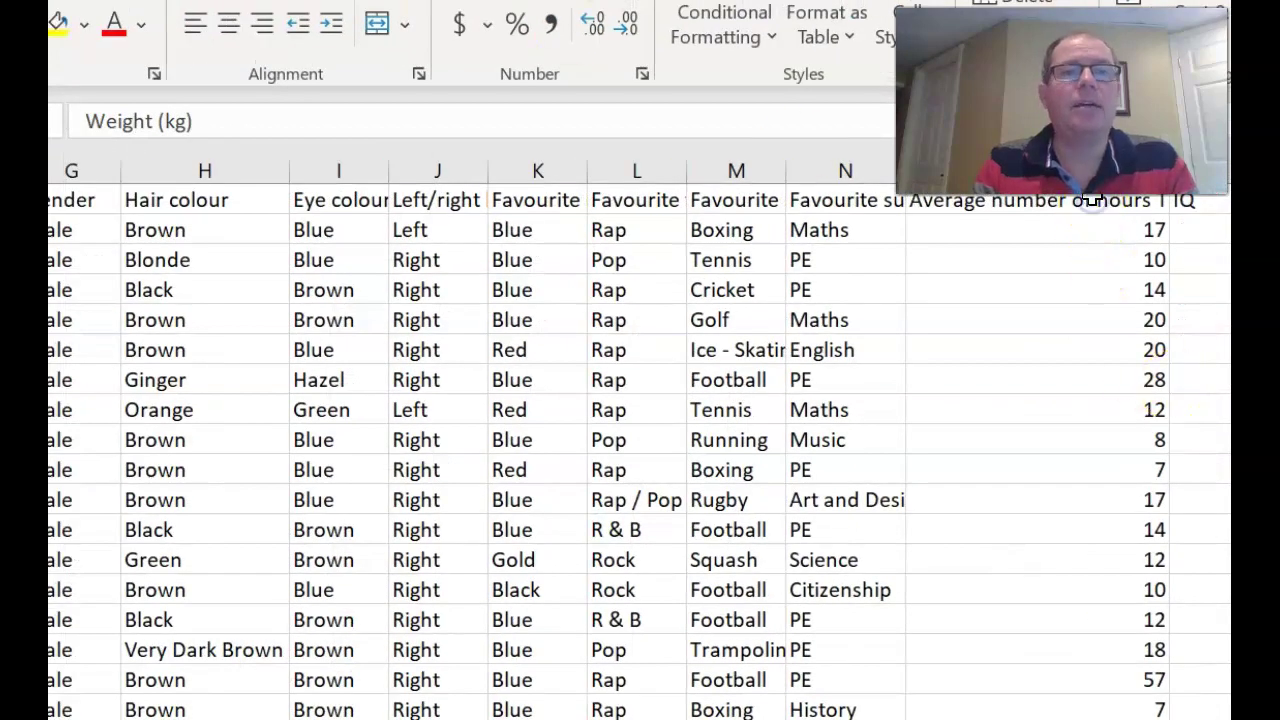
Complete the heading in column O so it reads "Average number of hours TV watched in a week"
{"action": "left_click", "coordinate": [962, 204]}
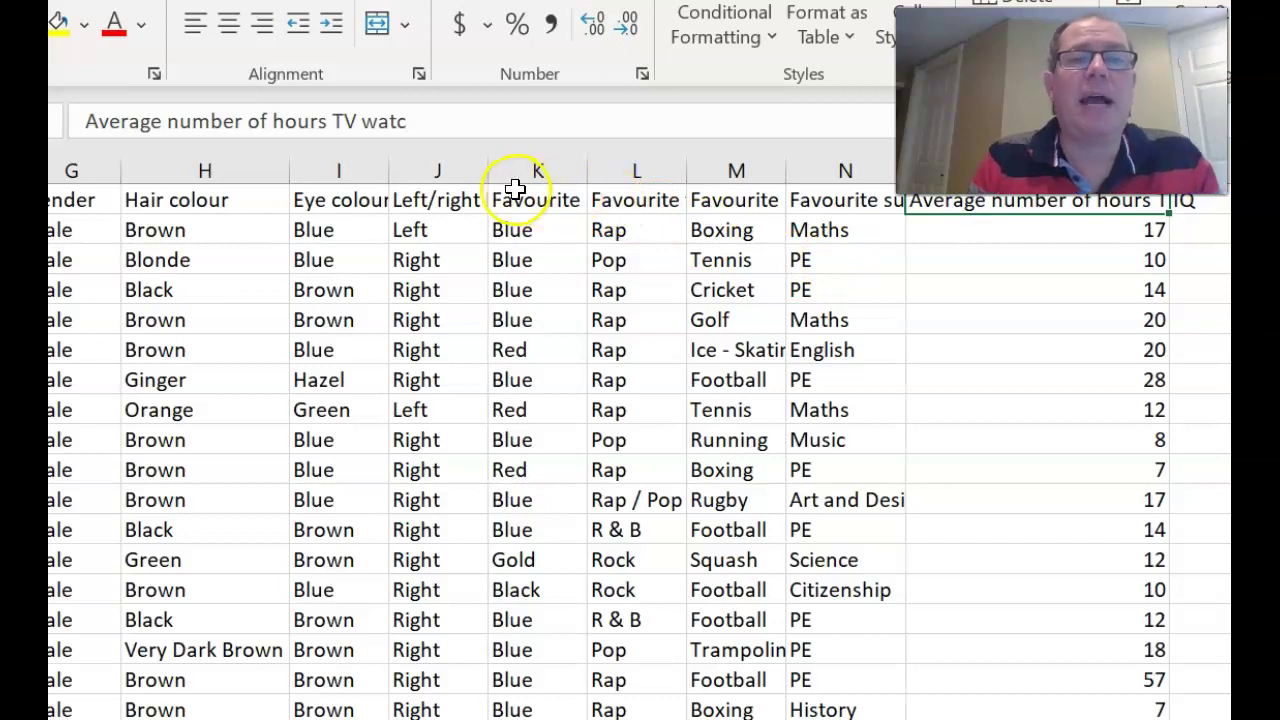
{"action": "left_click", "coordinate": [410, 123]}
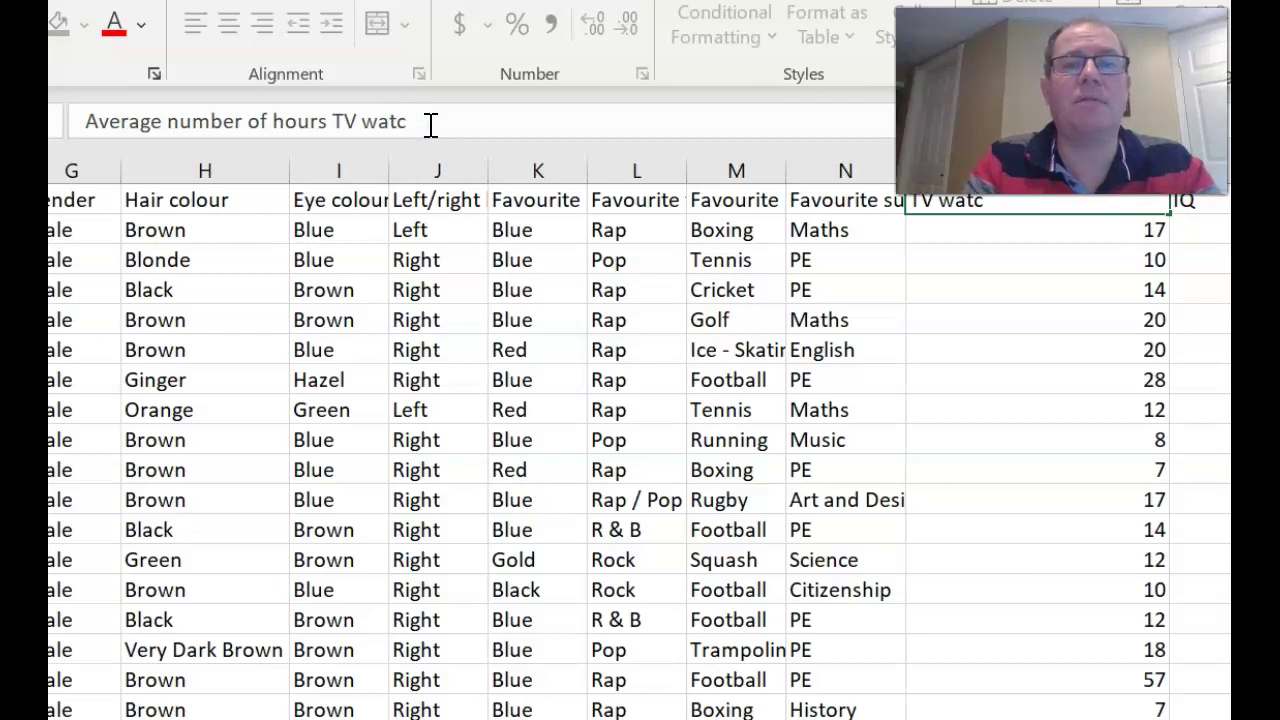
{"action": "type", "text": "hed"}
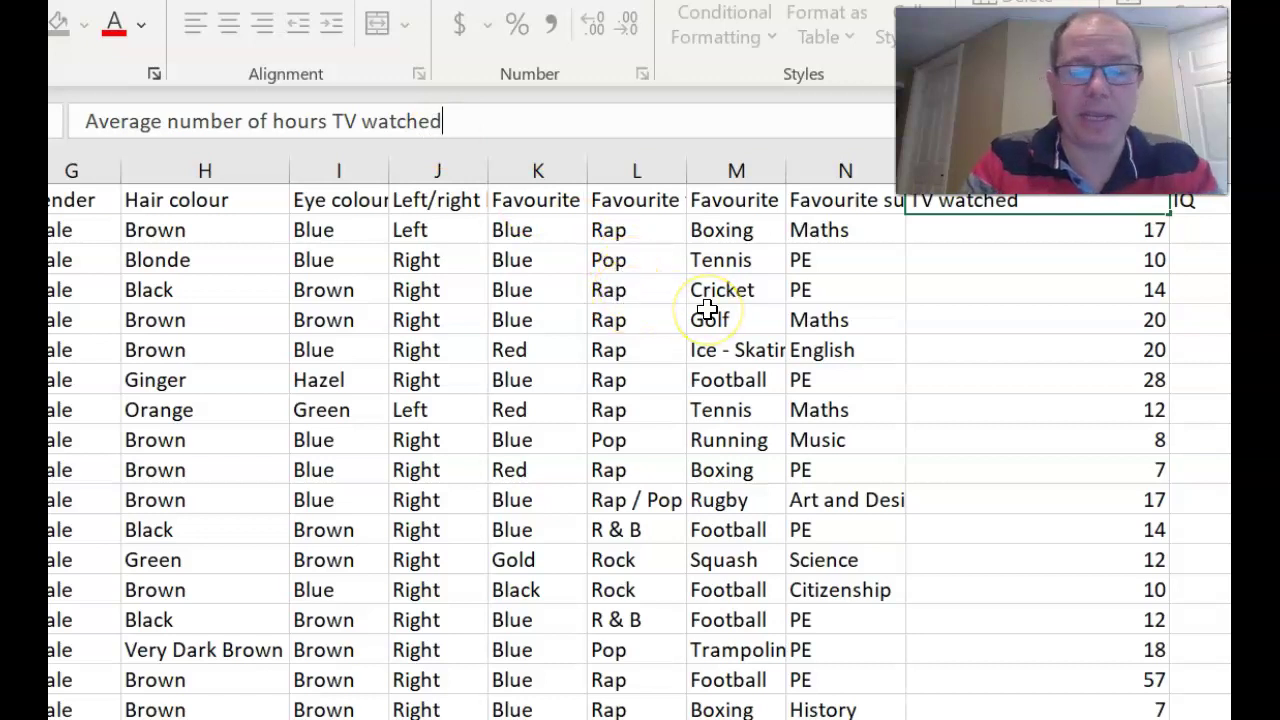
{"action": "type", "text": " in a week"}
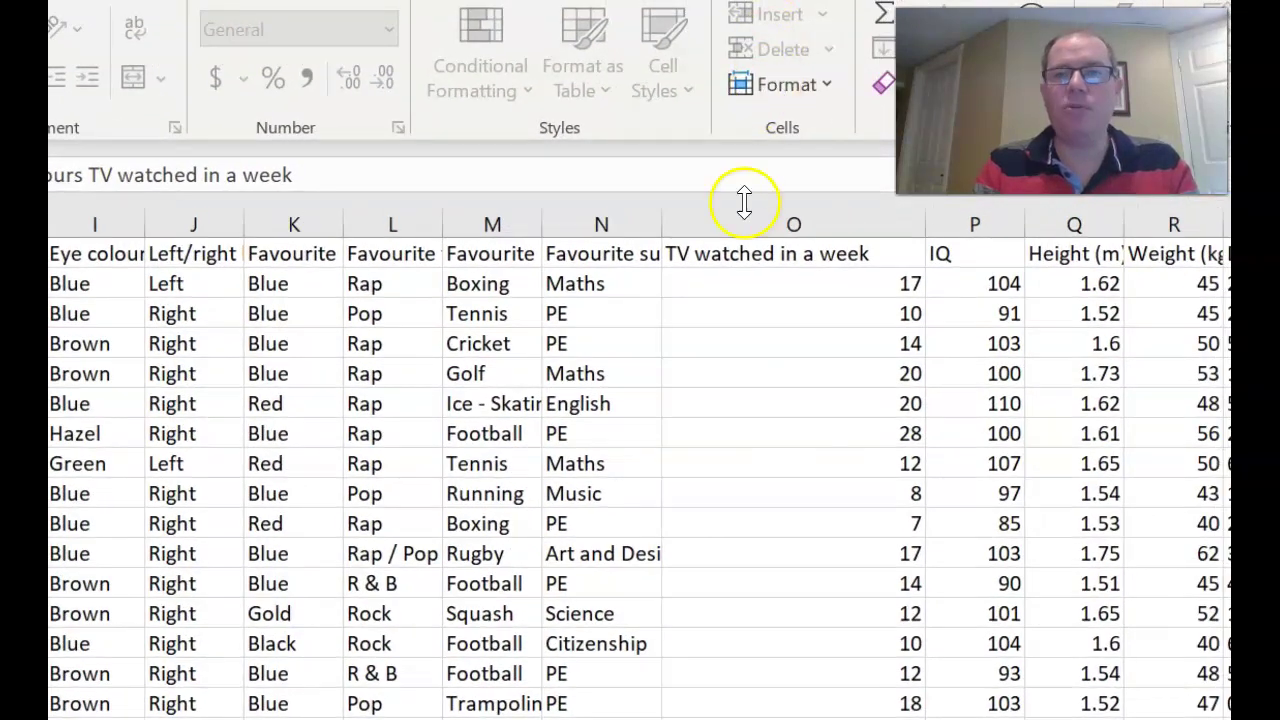
{"action": "left_click", "coordinate": [743, 220]}
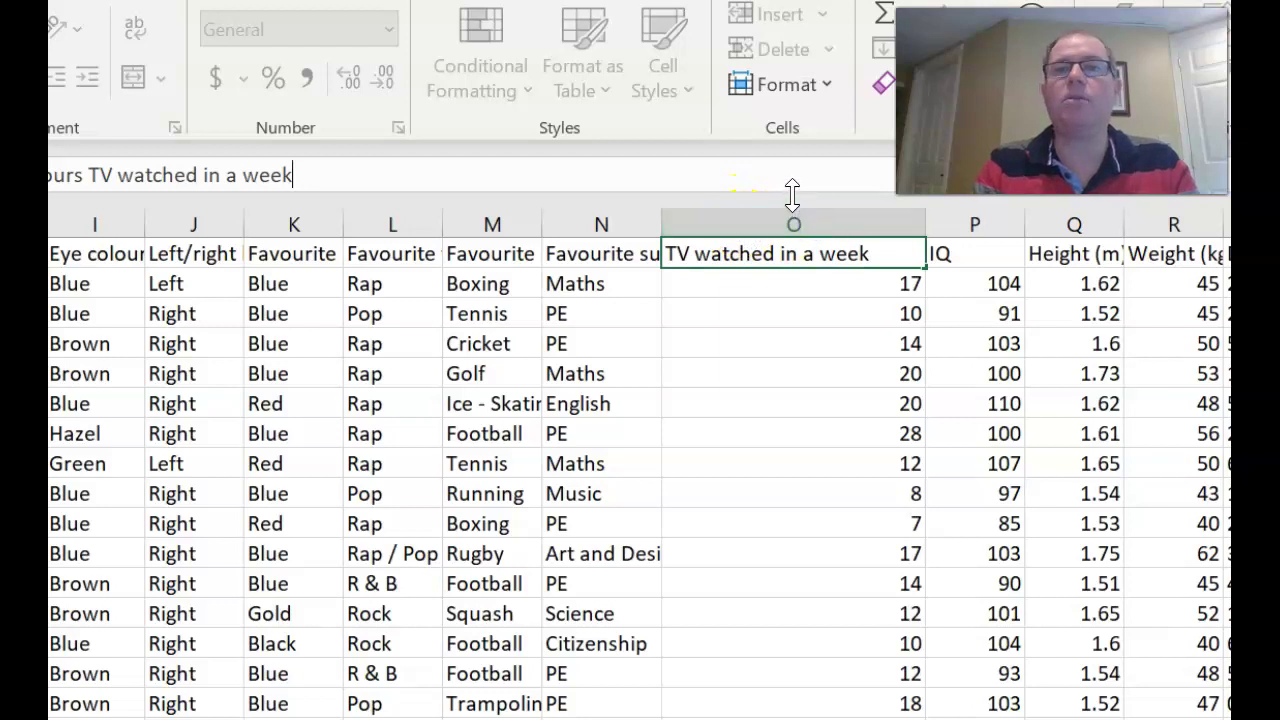
{"action": "left_click", "coordinate": [786, 250]}
{"action": "left_click", "coordinate": [779, 283]}
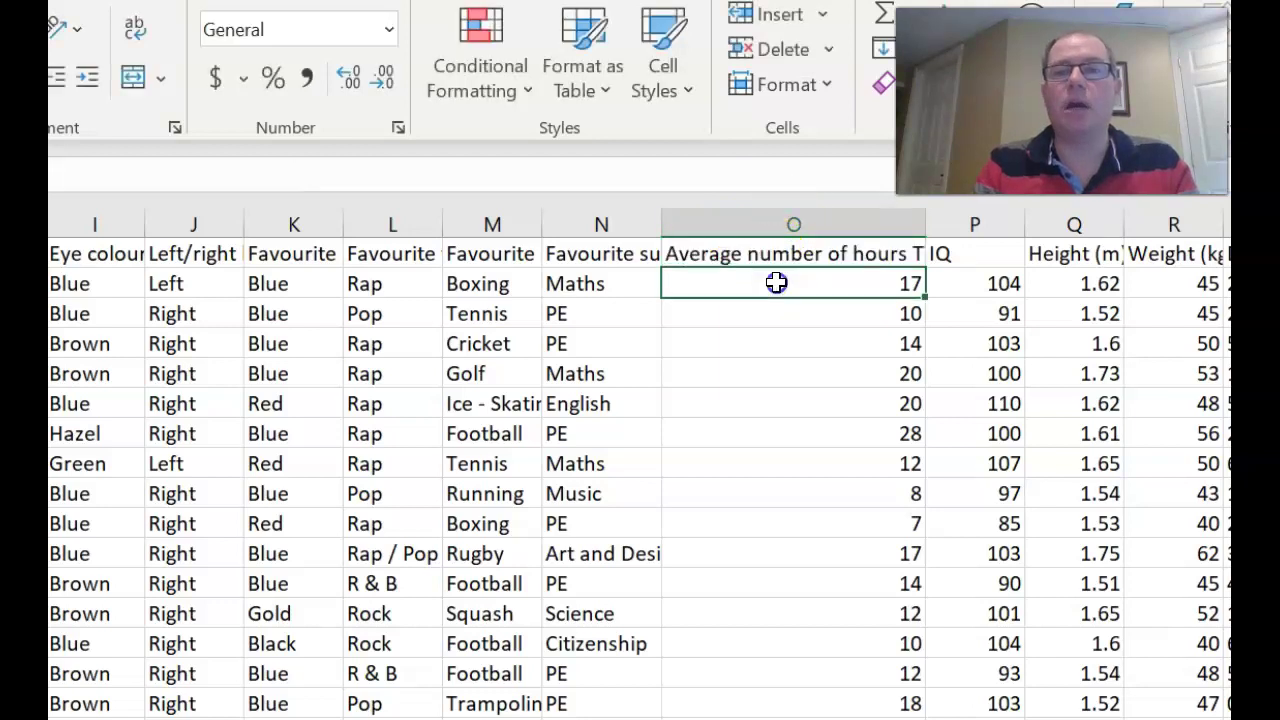
Copy columns O through R from the spreadsheet and paste them as cases into a new collection in Fathom
{"action": "left_click_drag", "start_coordinate": [789, 217], "coordinate": [1149, 206]}
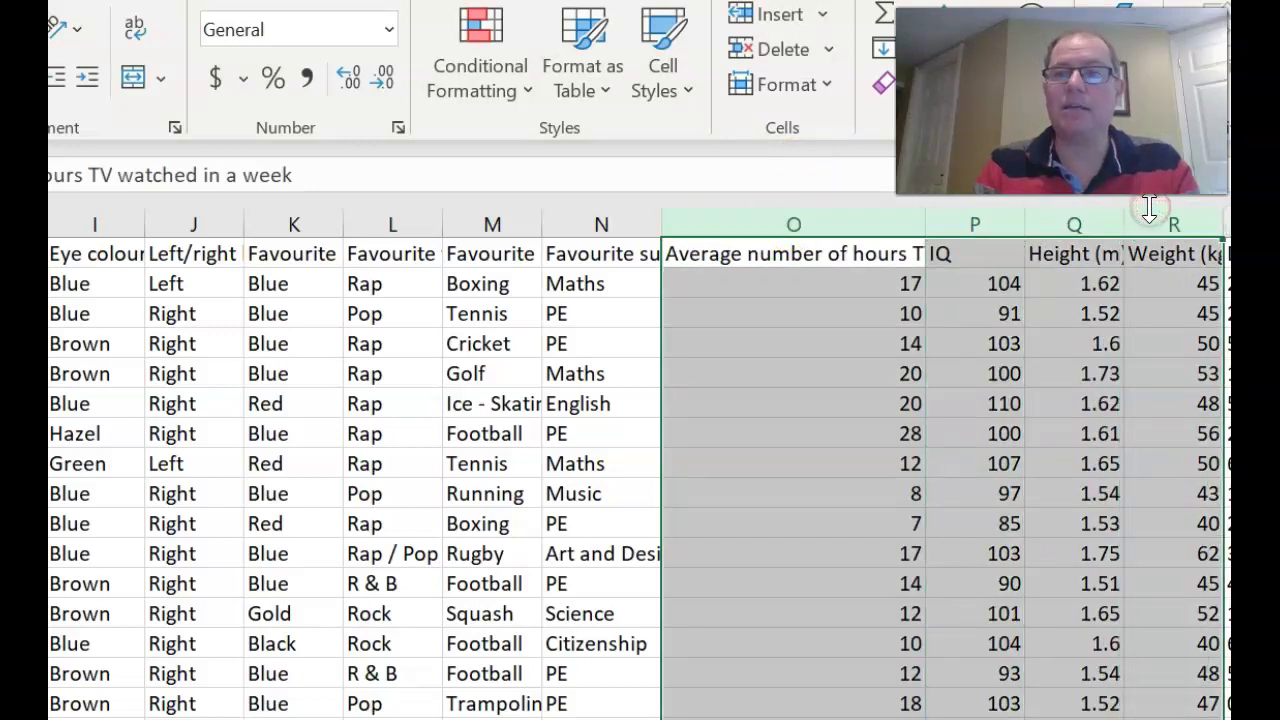
{"action": "key", "text": "ctrl+c"}
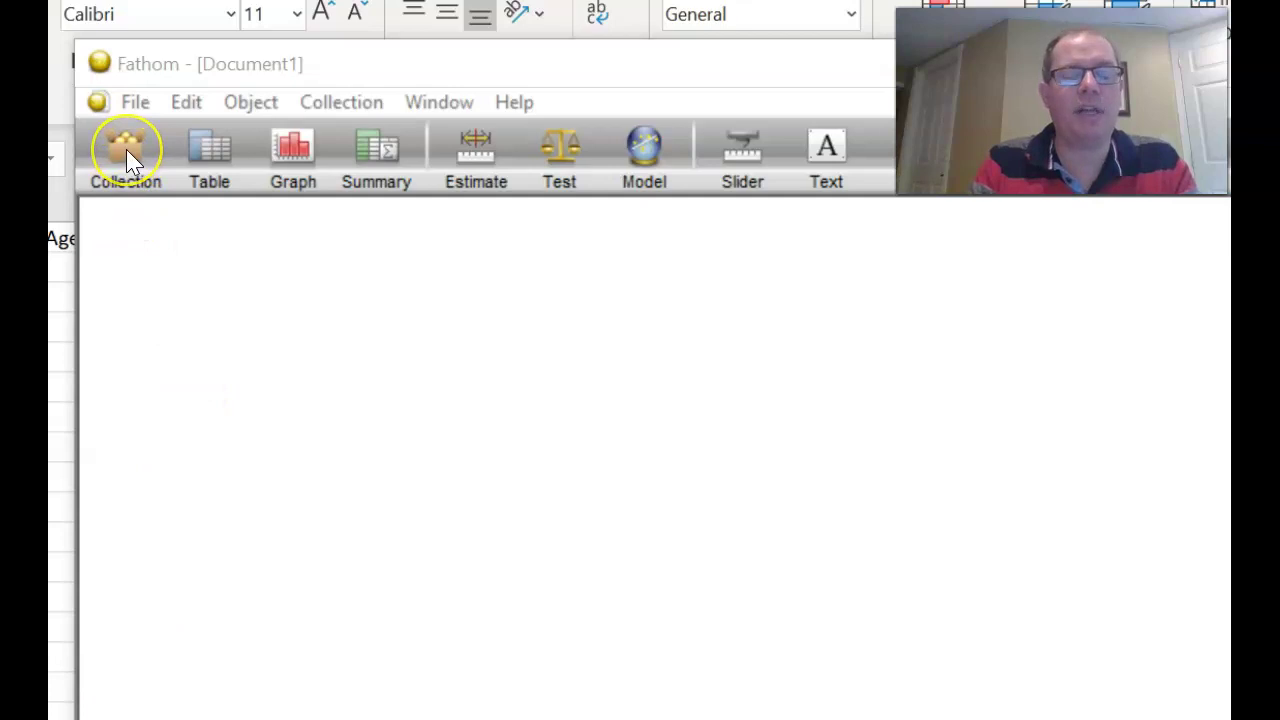
{"action": "left_click_drag", "start_coordinate": [126, 149], "coordinate": [126, 148]}
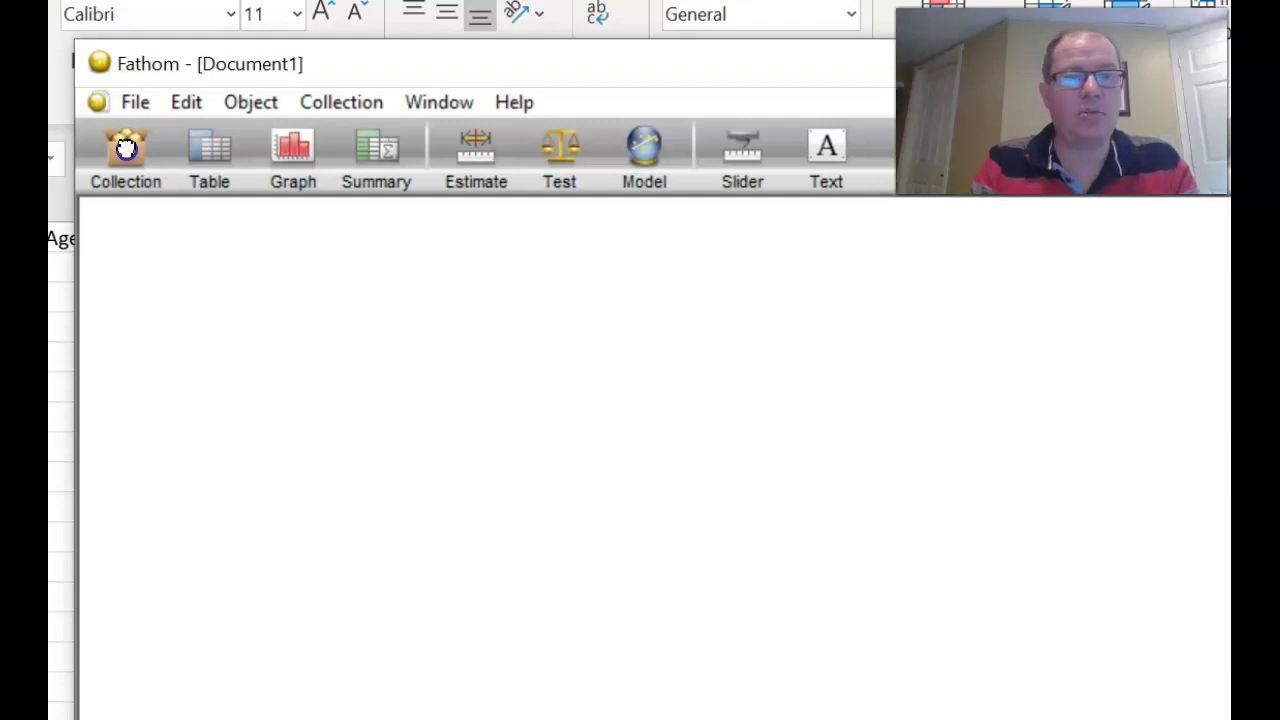
{"action": "left_click_drag", "start_coordinate": [126, 149], "coordinate": [243, 291]}
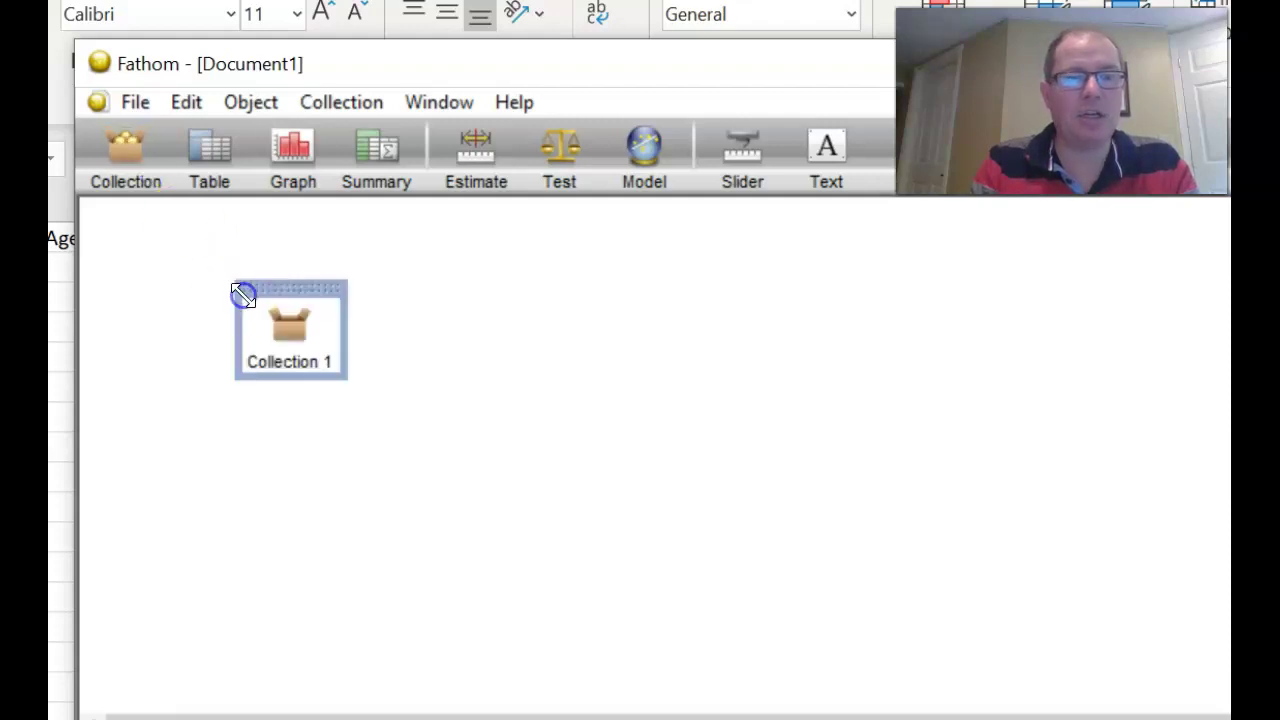
{"action": "right_click", "coordinate": [289, 331]}
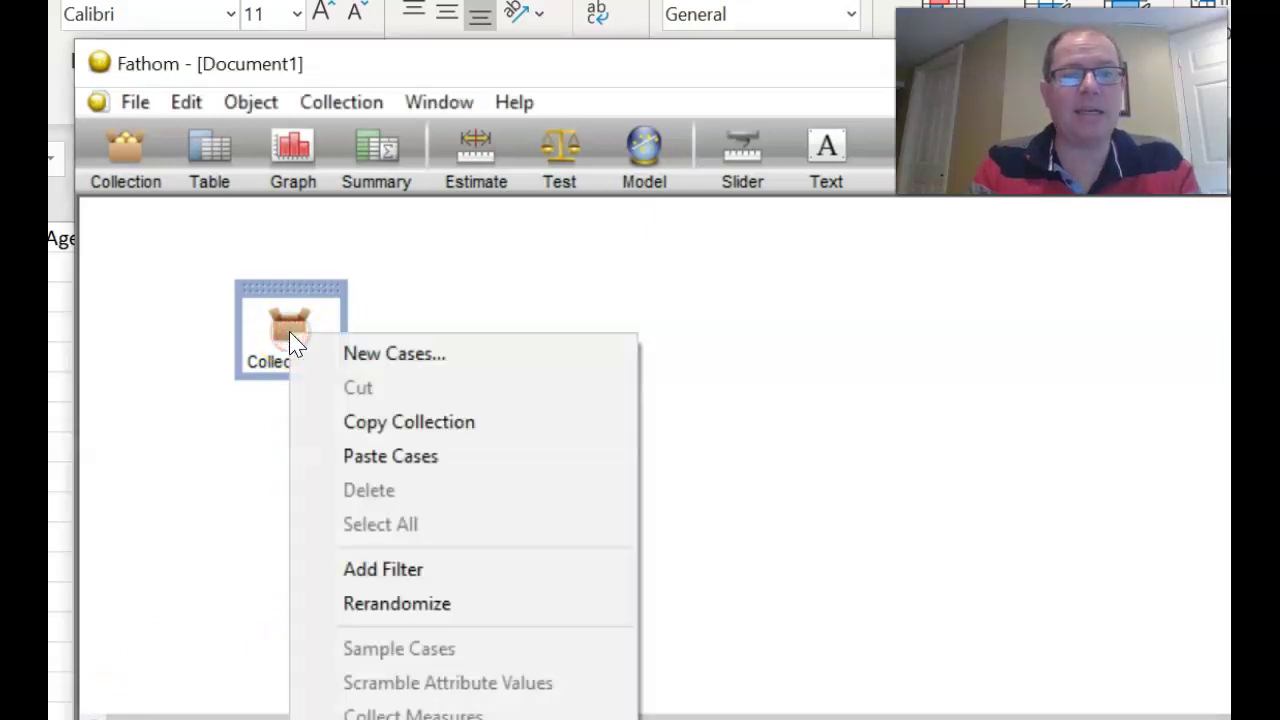
{"action": "left_click", "coordinate": [373, 456]}
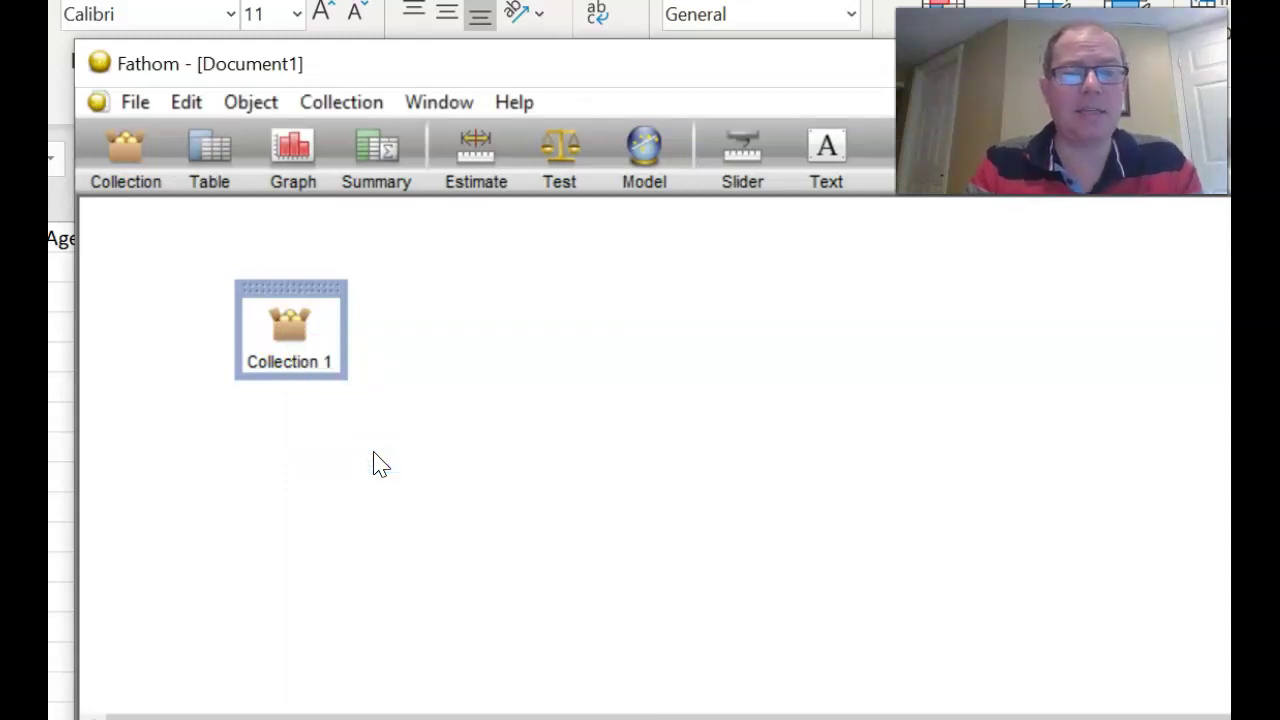
{"action": "left_click", "coordinate": [316, 323]}
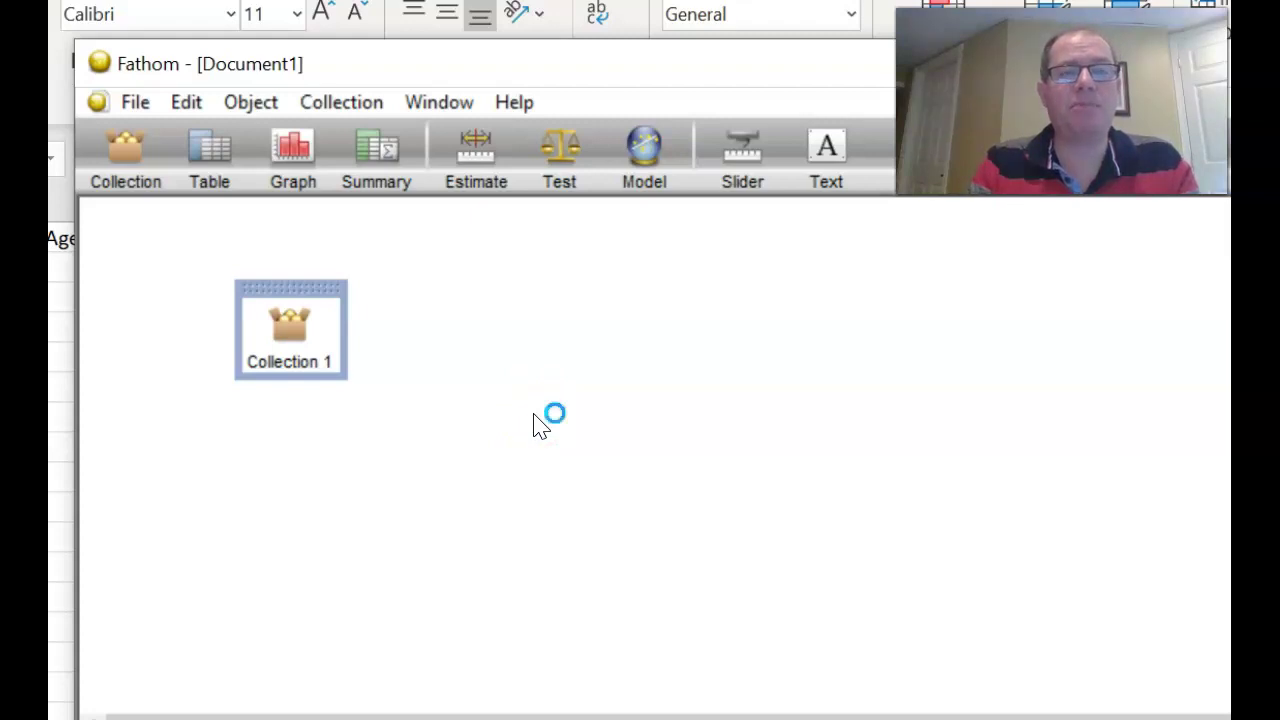
{"action": "left_click", "coordinate": [482, 346]}
{"action": "left_click_drag", "start_coordinate": [209, 155], "coordinate": [540, 289]}
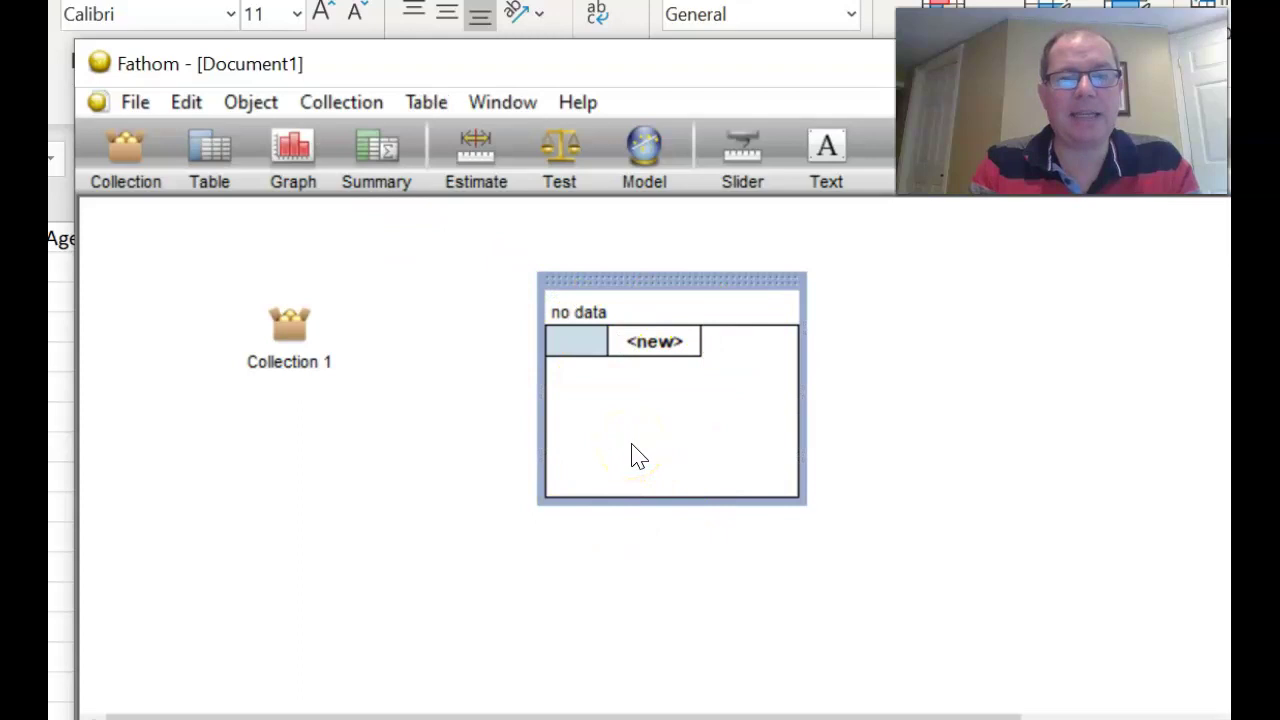
{"action": "left_click", "coordinate": [297, 352]}
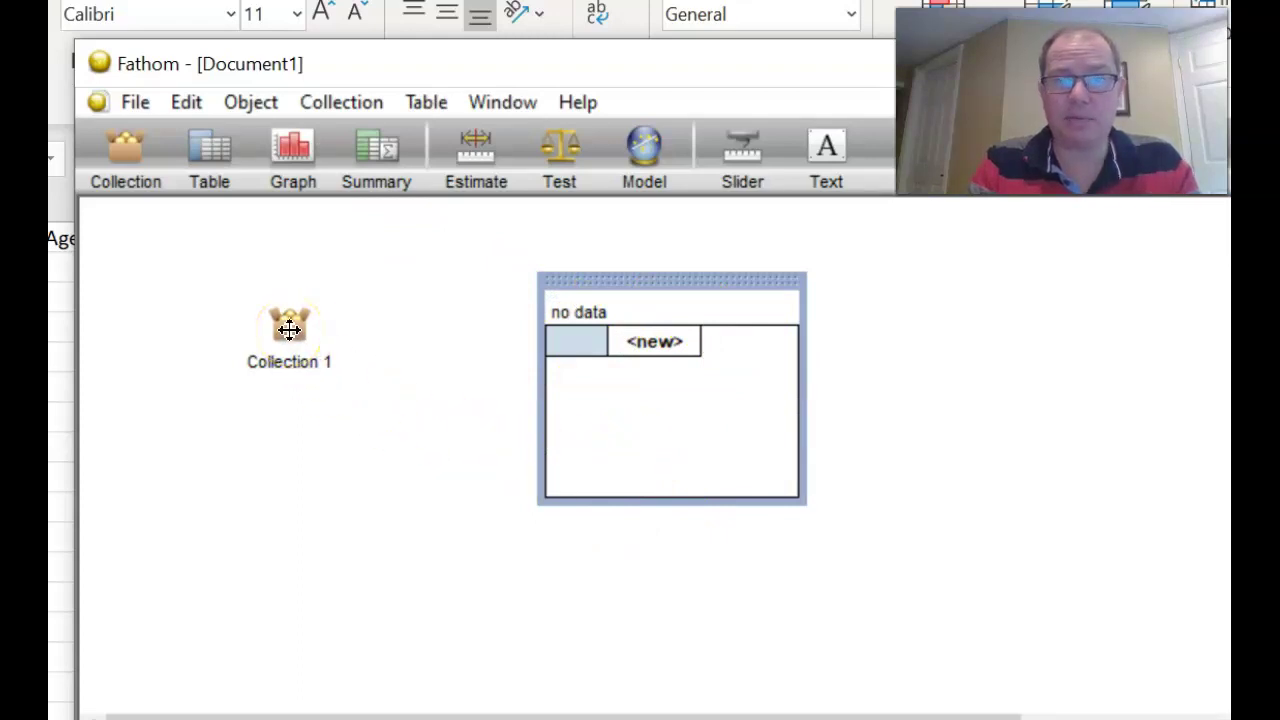
{"action": "left_click_drag", "start_coordinate": [289, 330], "coordinate": [603, 277]}
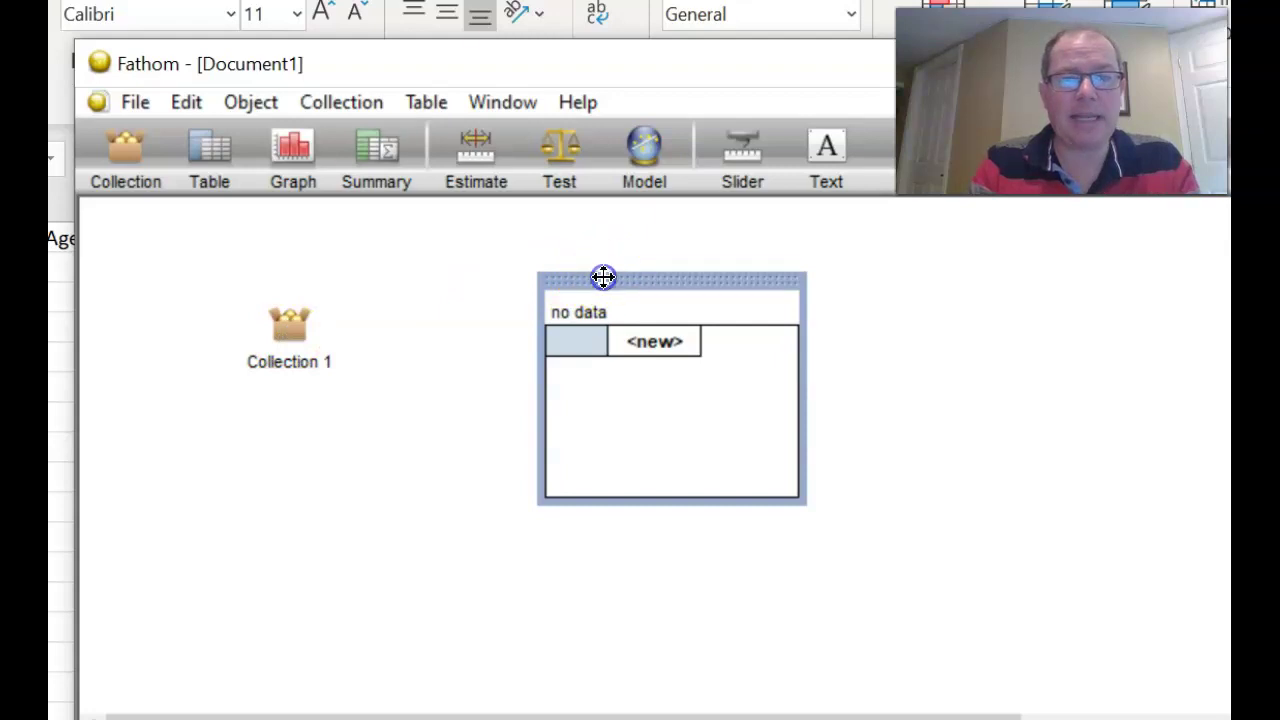
{"action": "key", "text": "Delete"}
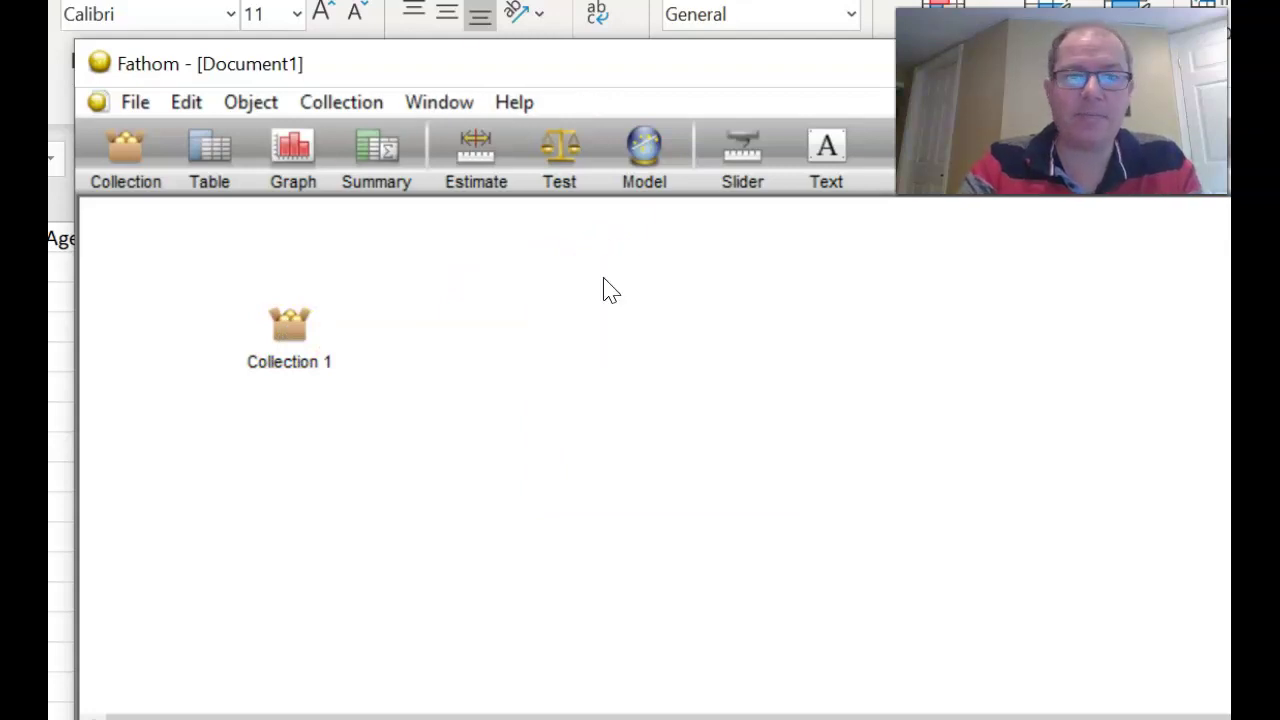
Add a case table for Collection 1 below its box and widen it to fit all four attributes
{"action": "left_click_drag", "start_coordinate": [334, 355], "coordinate": [289, 333]}
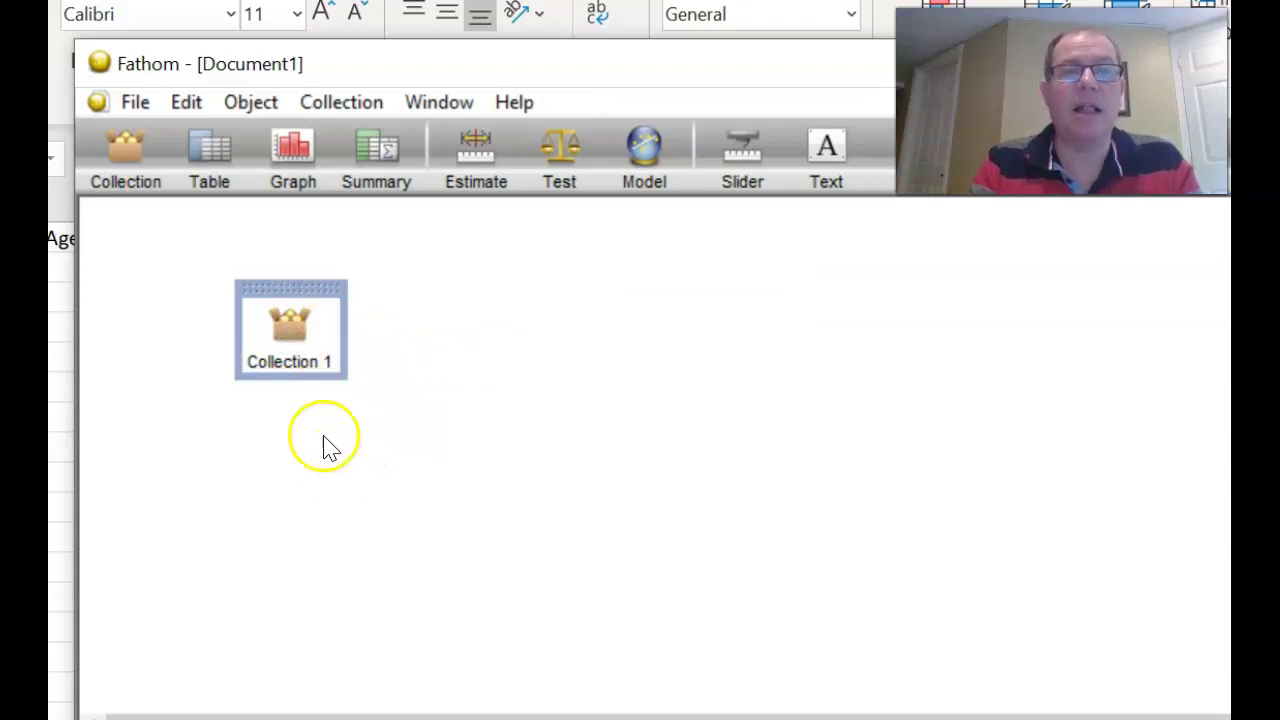
{"action": "left_click_drag", "start_coordinate": [209, 160], "coordinate": [187, 419]}
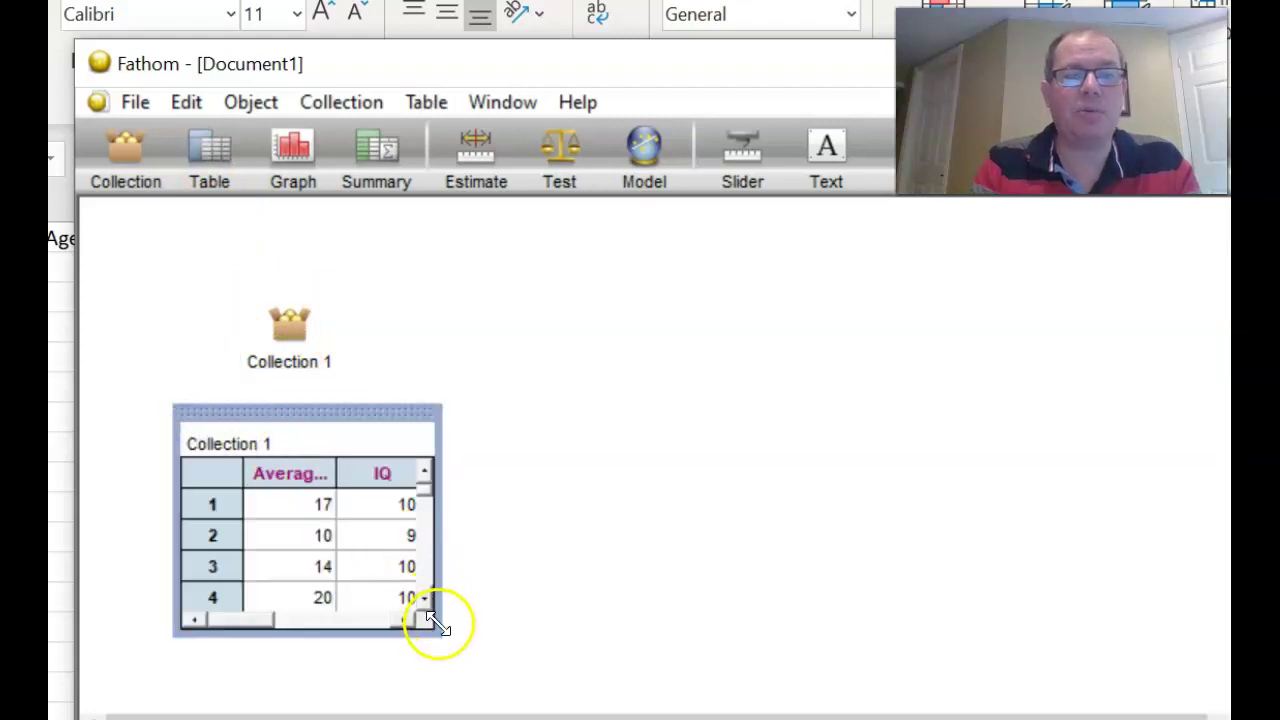
{"action": "left_click_drag", "start_coordinate": [435, 616], "coordinate": [655, 621]}
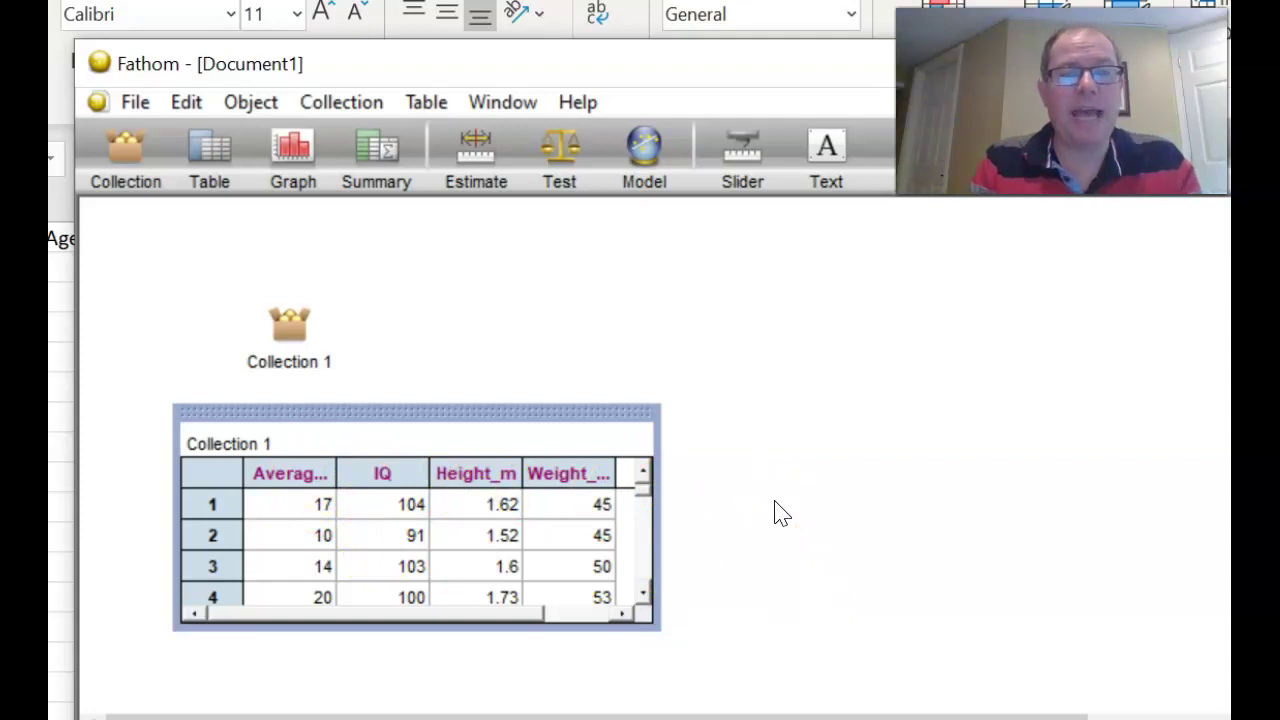
Place an empty graph beside the case table and enlarge it
{"action": "left_click", "coordinate": [290, 155]}
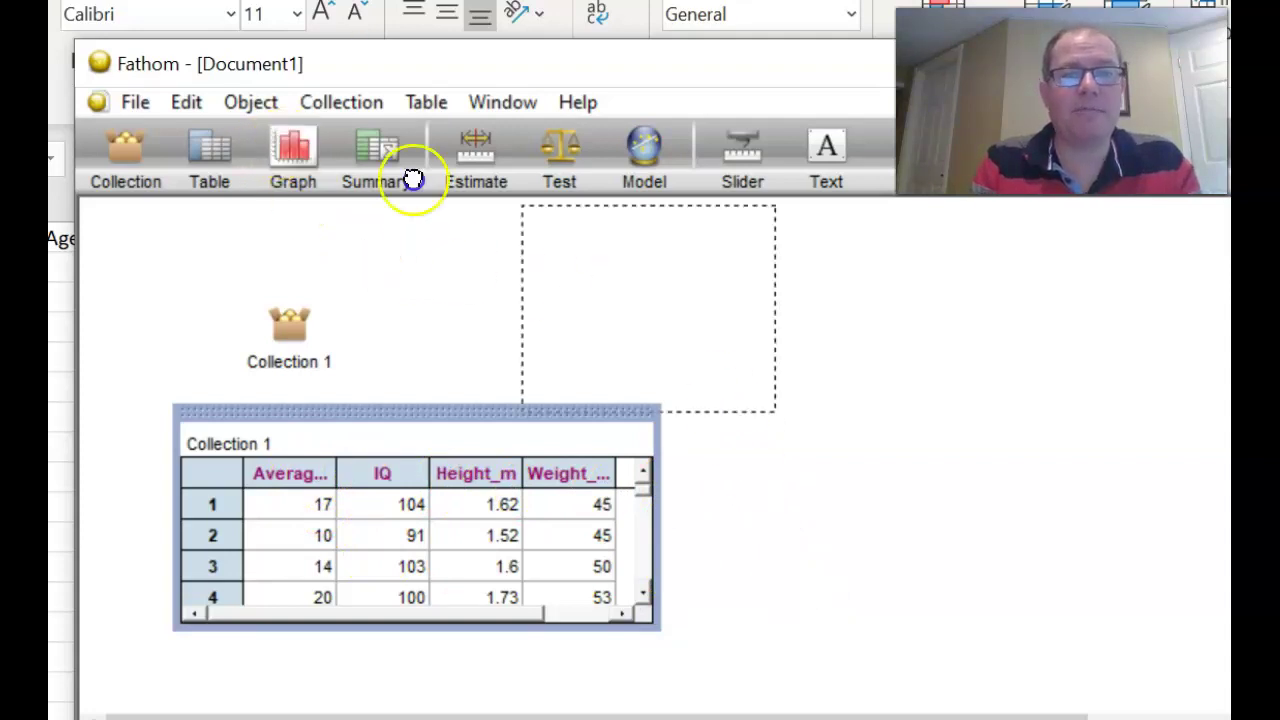
{"action": "left_click", "coordinate": [770, 252]}
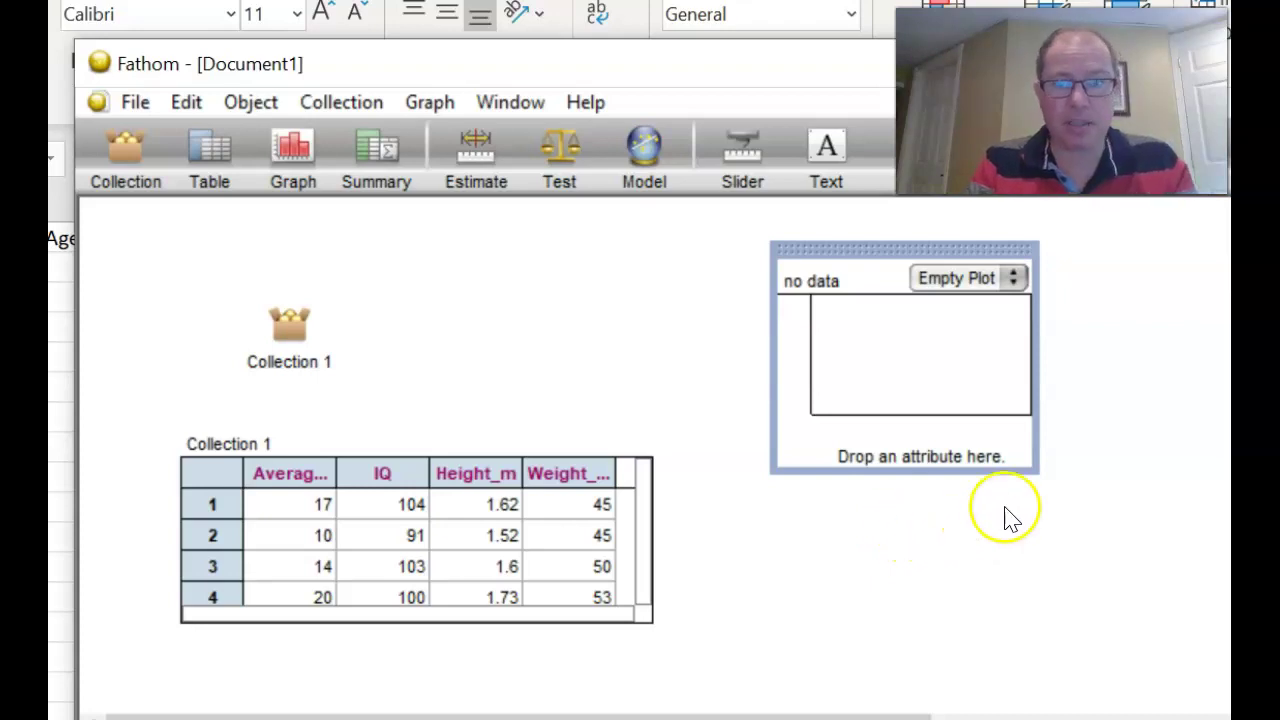
{"action": "left_click_drag", "start_coordinate": [1032, 468], "coordinate": [1205, 640]}
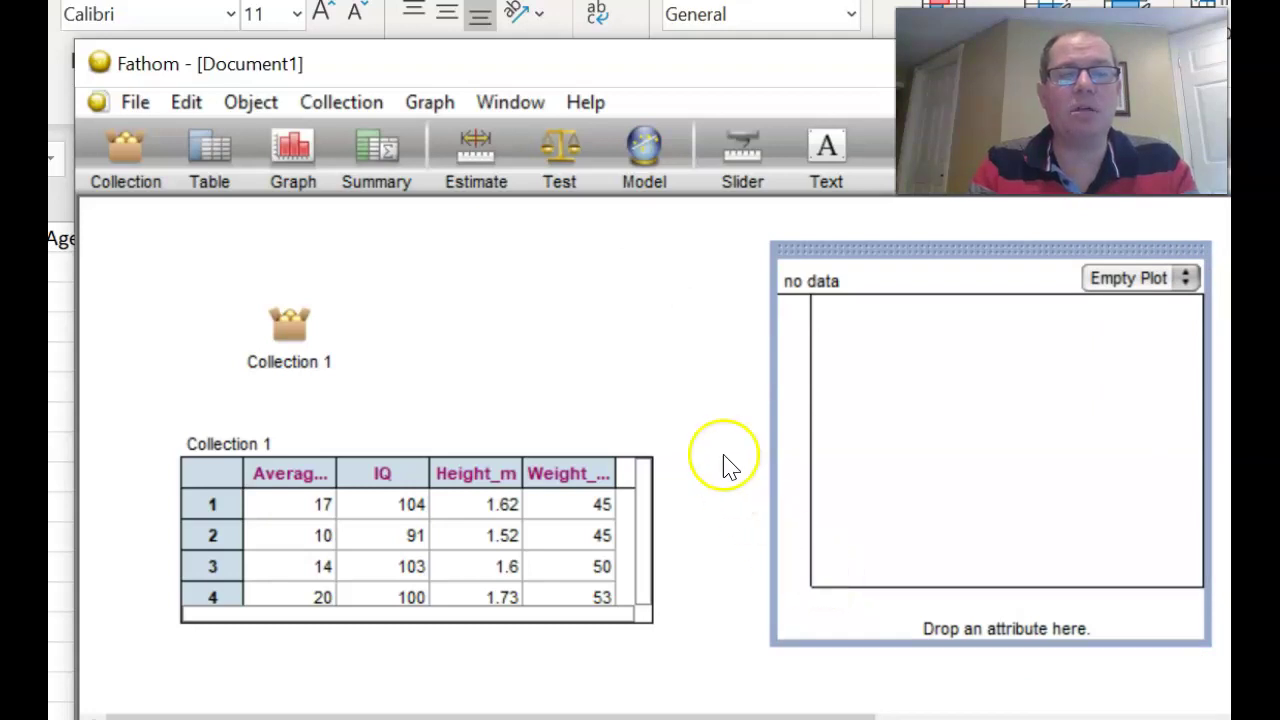
Assign the Height_m attribute to the graph's horizontal axis
{"action": "left_click", "coordinate": [470, 473]}
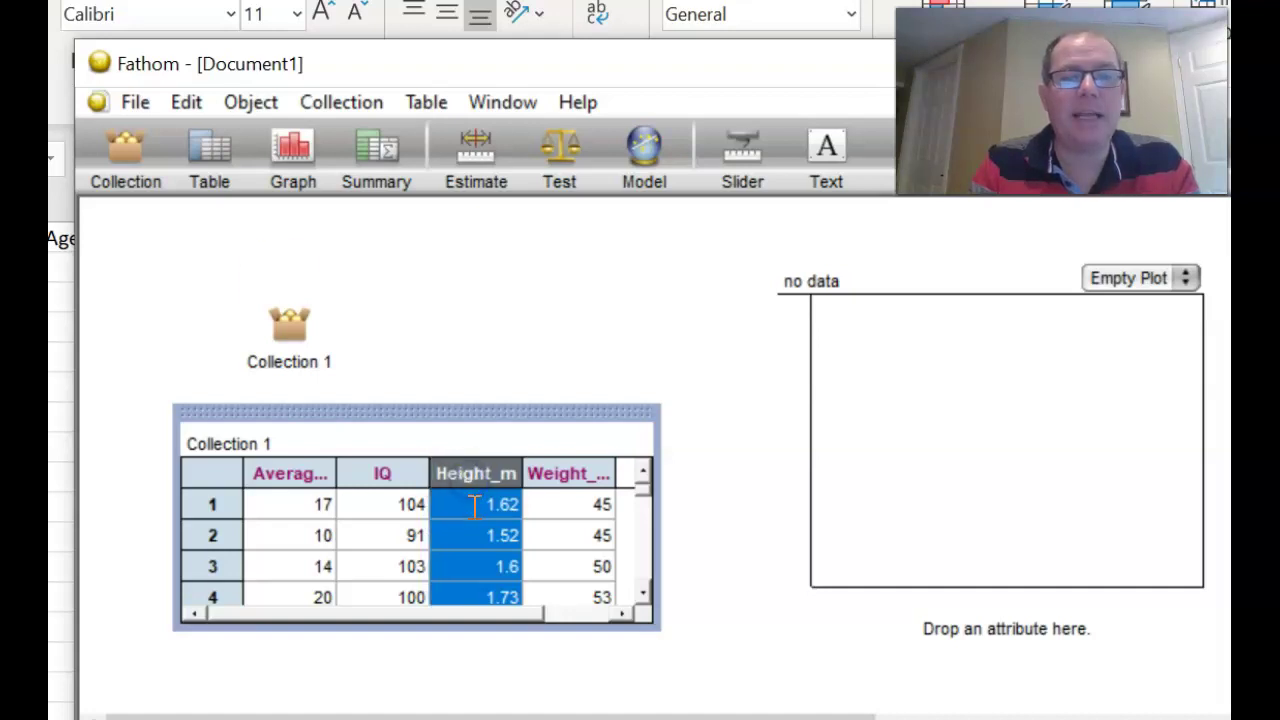
{"action": "left_click", "coordinate": [472, 475]}
{"action": "left_click_drag", "start_coordinate": [474, 474], "coordinate": [980, 626]}
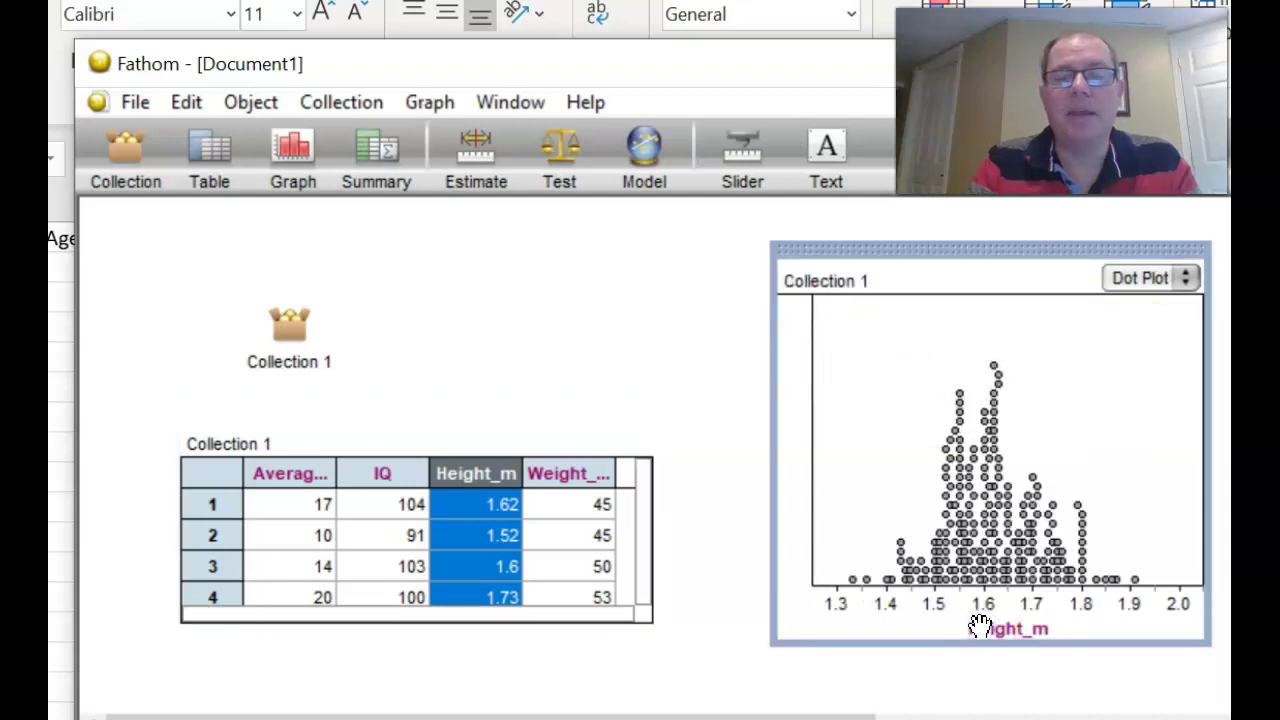
Show the height data as a histogram, compare it with a box plot, and return to the histogram
{"action": "left_click", "coordinate": [1186, 285]}
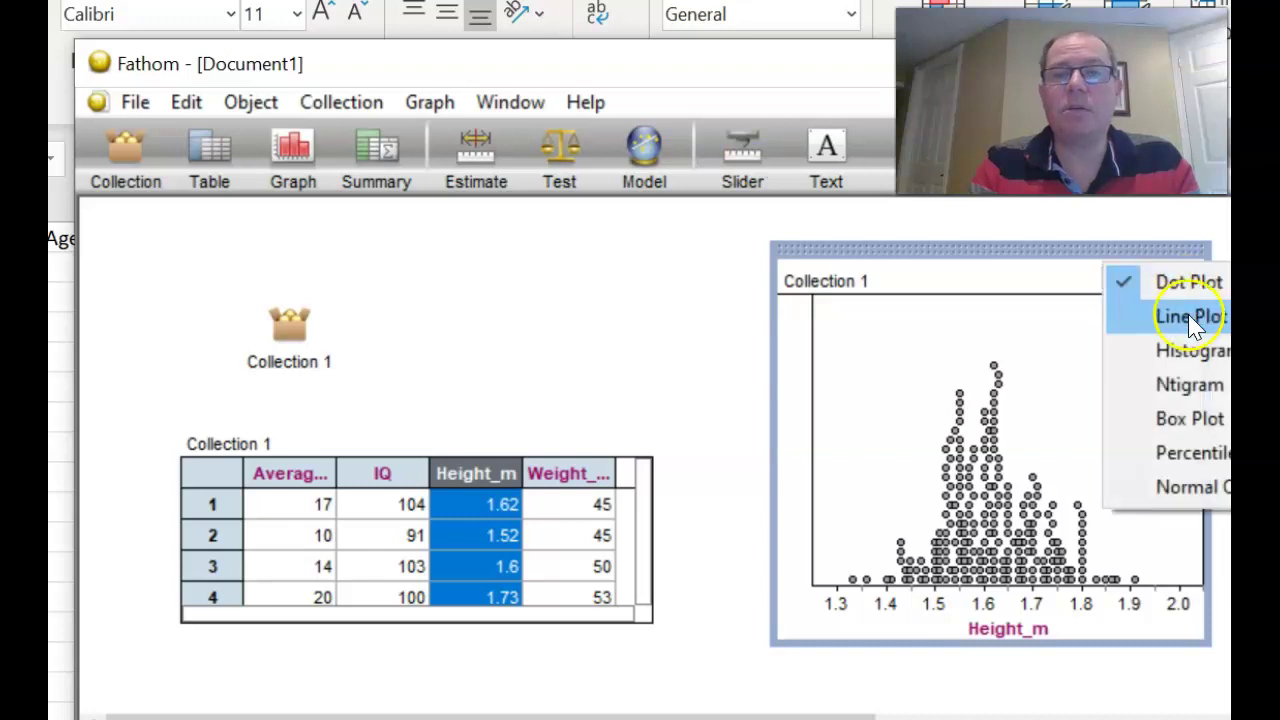
{"action": "left_click", "coordinate": [1188, 352]}
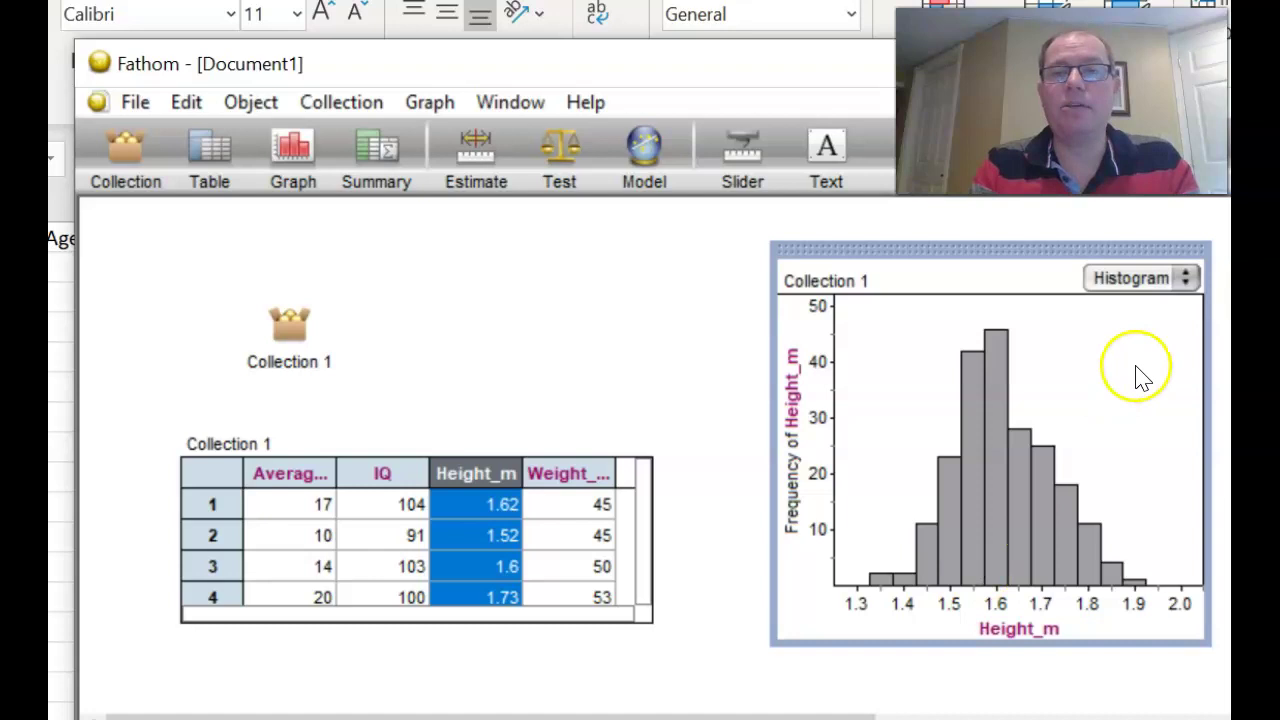
{"action": "left_click", "coordinate": [1186, 282]}
{"action": "left_click", "coordinate": [1190, 352]}
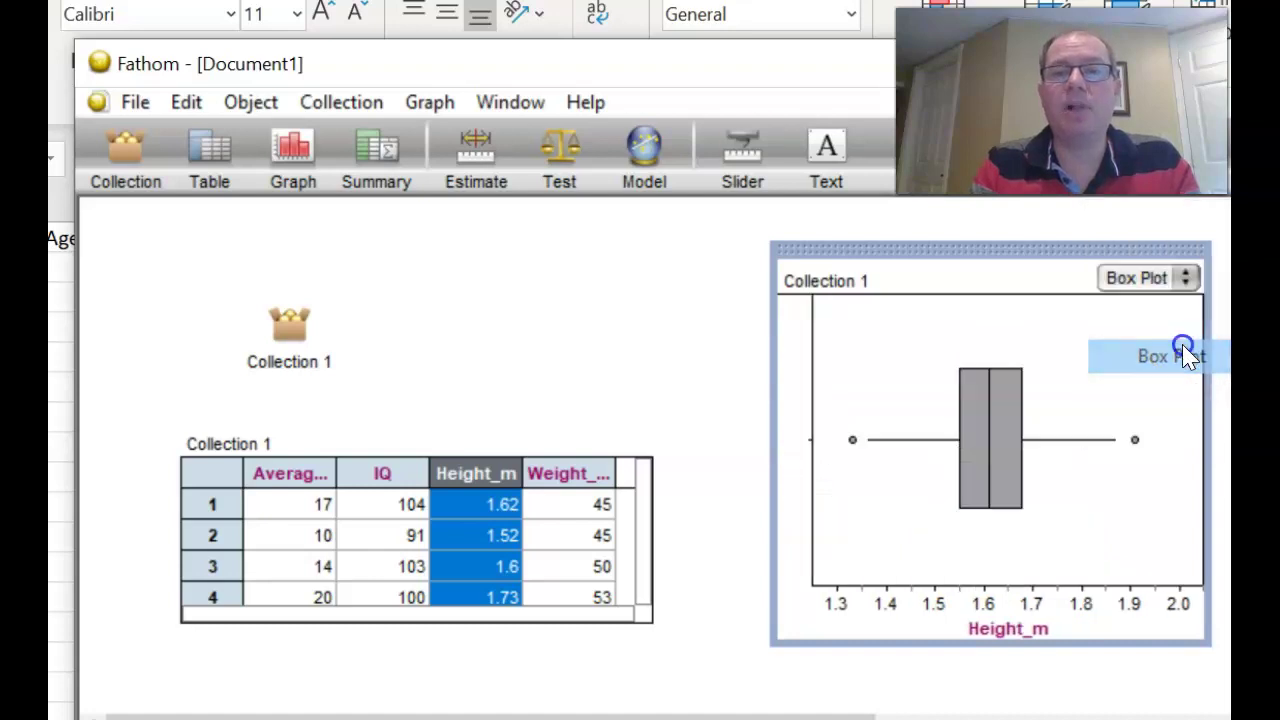
{"action": "left_click", "coordinate": [1188, 282]}
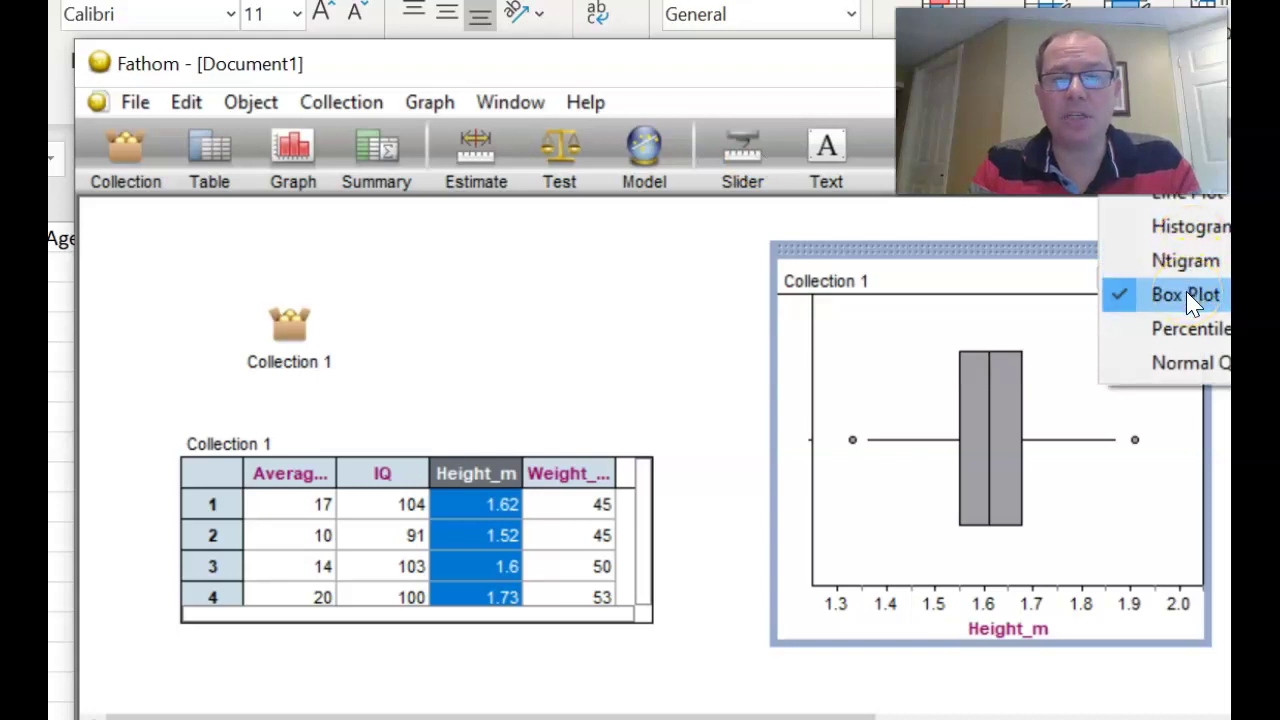
{"action": "left_click", "coordinate": [1192, 228]}
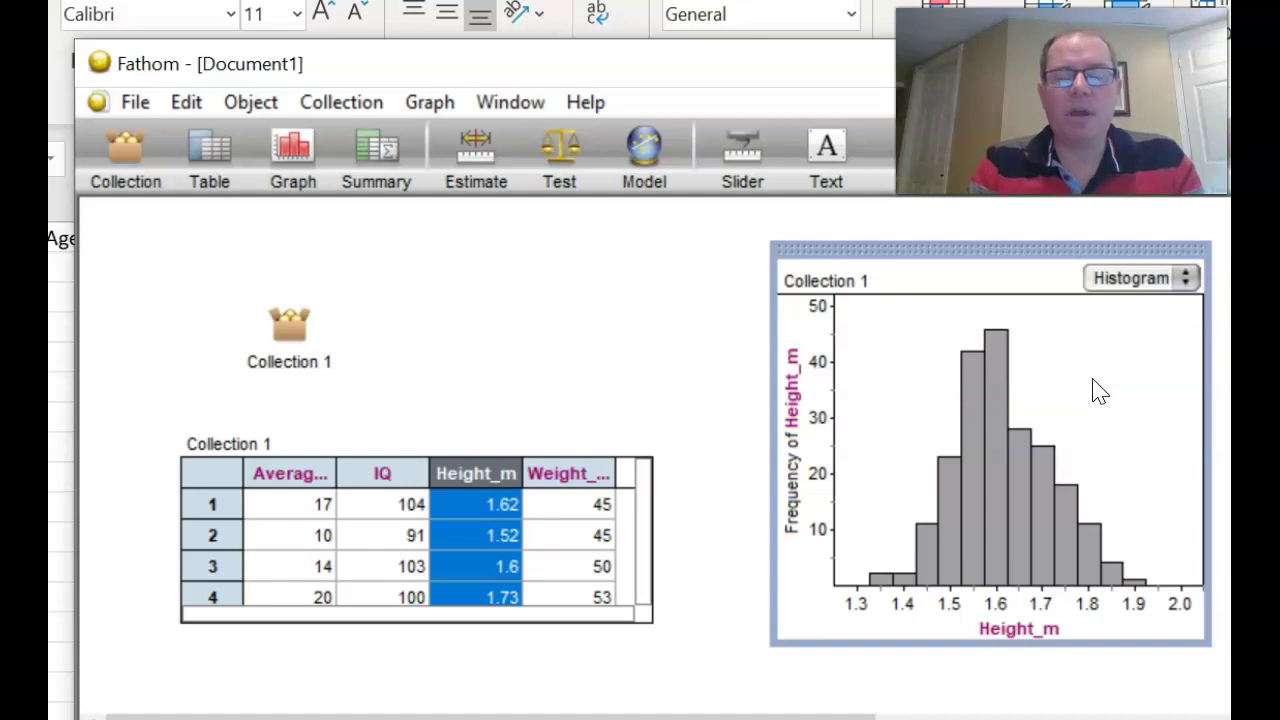
{"action": "left_click_drag", "start_coordinate": [960, 426], "coordinate": [960, 426]}
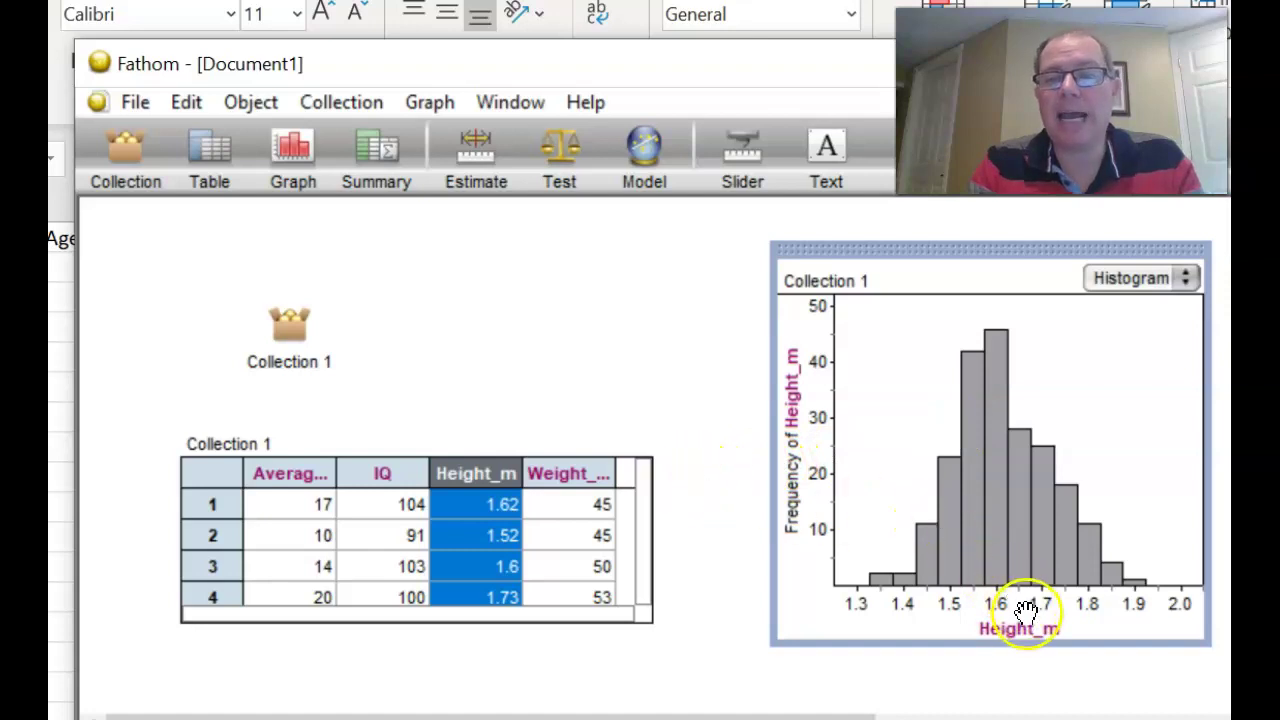
Assign Weight_kg to the height graph's vertical axis to make a scatter plot of weight against height
{"action": "left_click", "coordinate": [557, 473]}
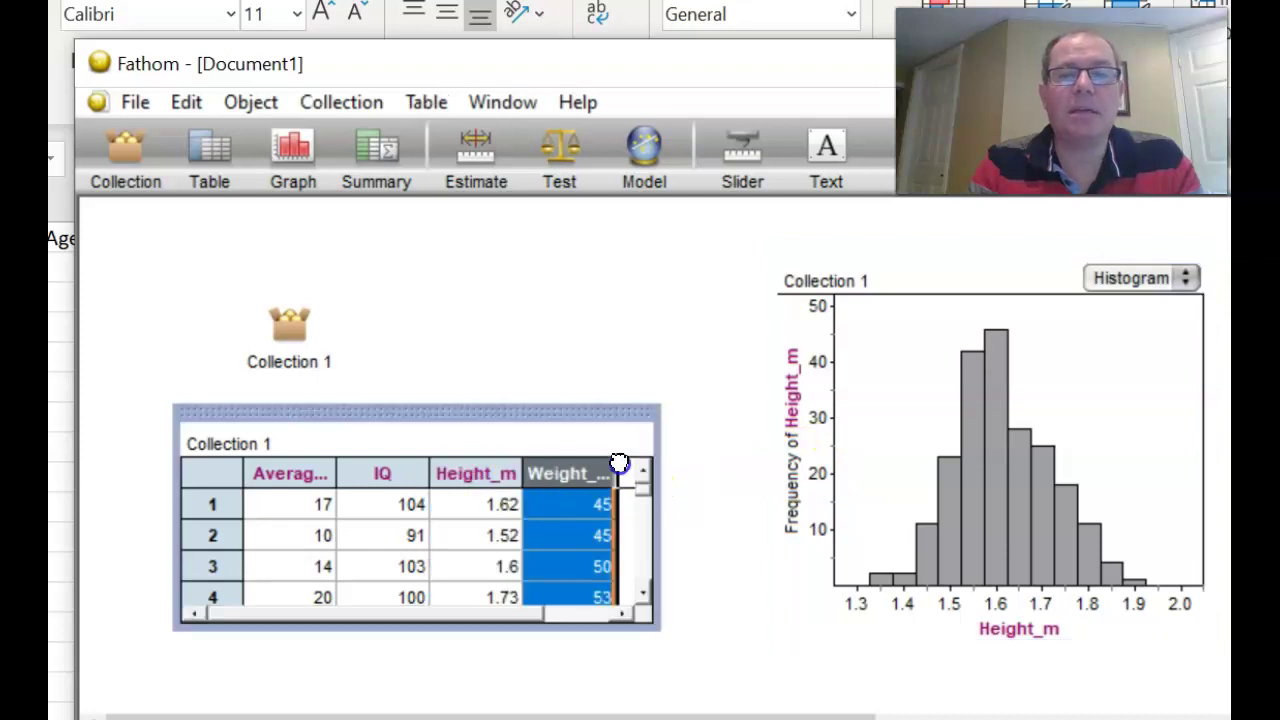
{"action": "left_click_drag", "start_coordinate": [766, 443], "coordinate": [781, 440]}
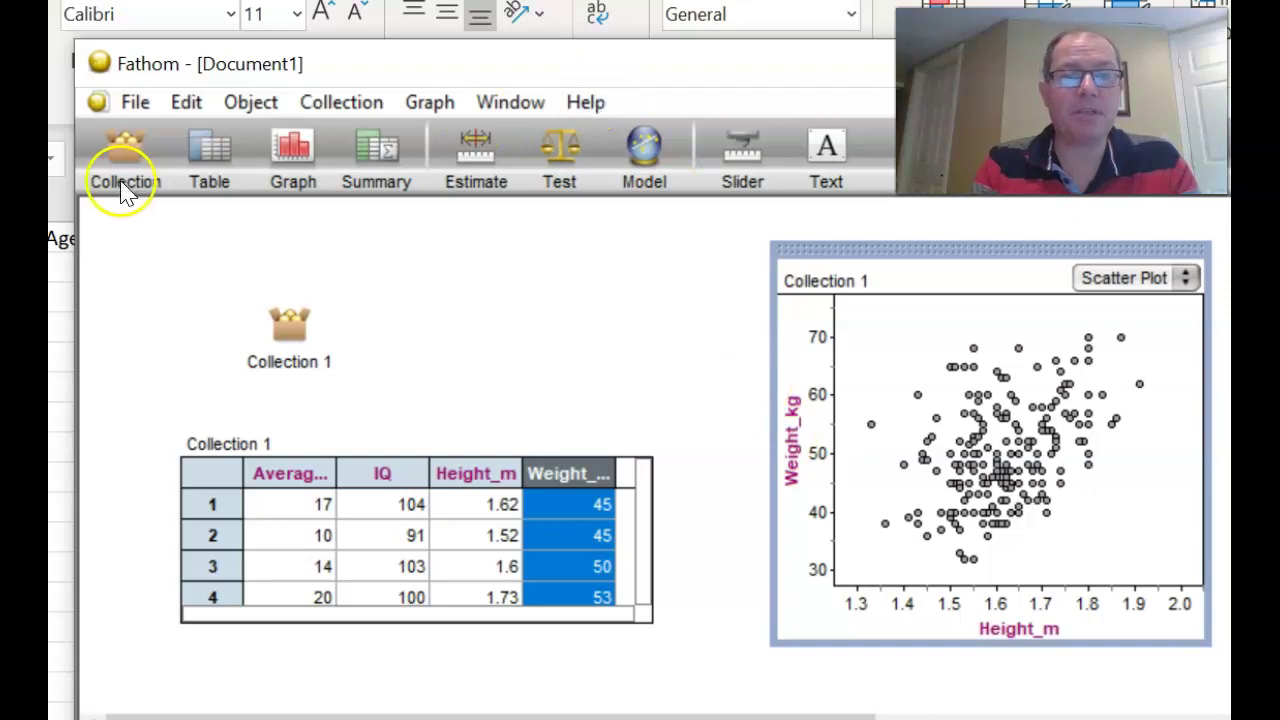
Add a second, empty graph between the collection and the scatter plot
{"action": "left_click_drag", "start_coordinate": [163, 53], "coordinate": [471, 250]}
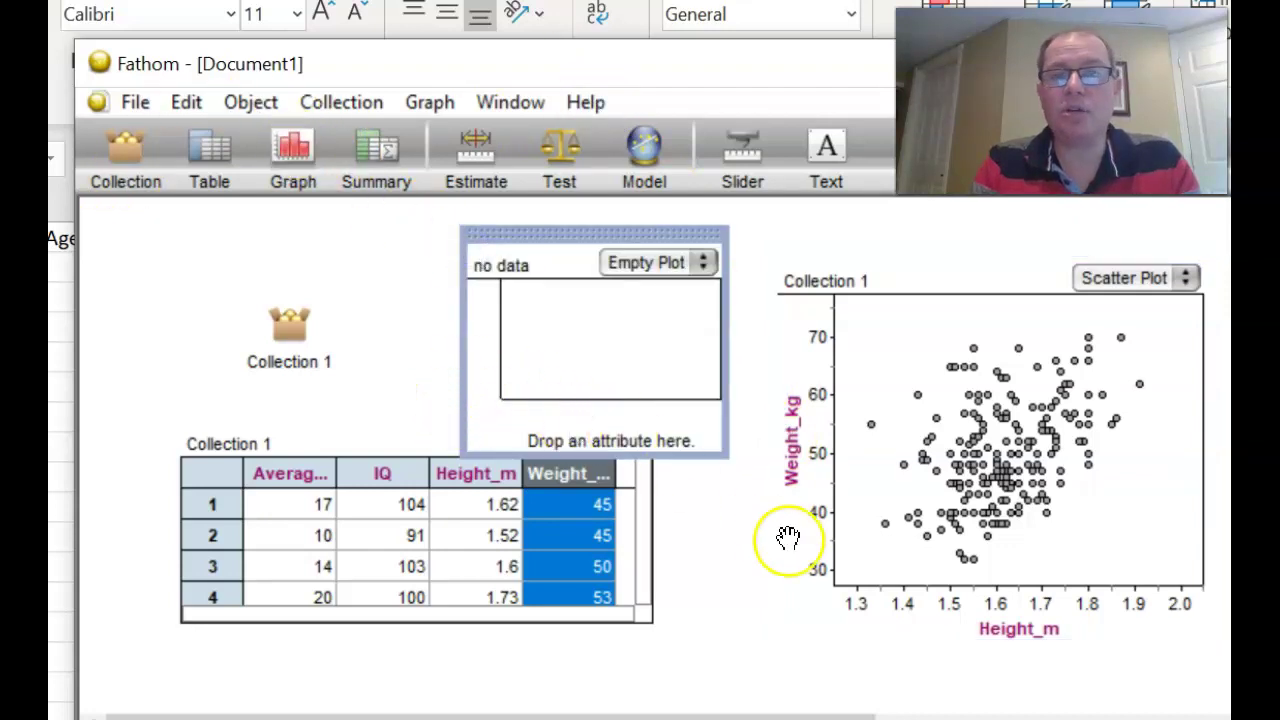